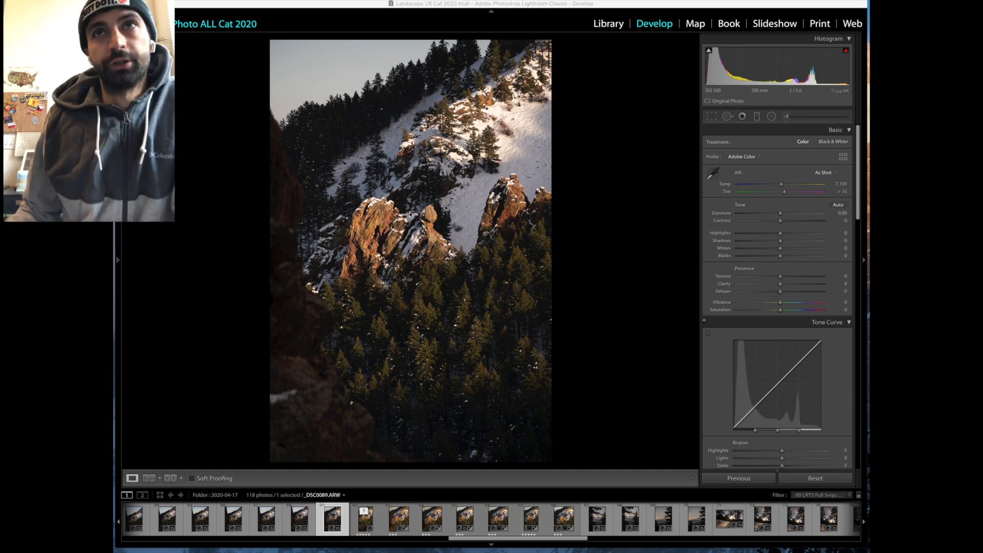
# Step: Warm the photo's white balance to a Temp of 7,993 and set Exposure to +0.20
pyautogui.click(782, 187)
pyautogui.moveTo(783, 188); pyautogui.dragTo(790, 186)
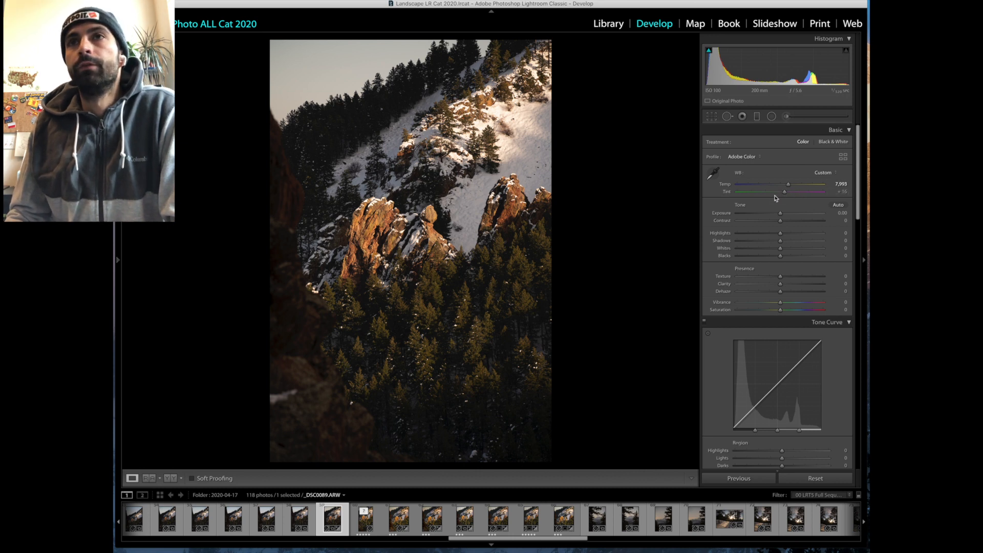
pyautogui.moveTo(780, 213); pyautogui.dragTo(783, 215)
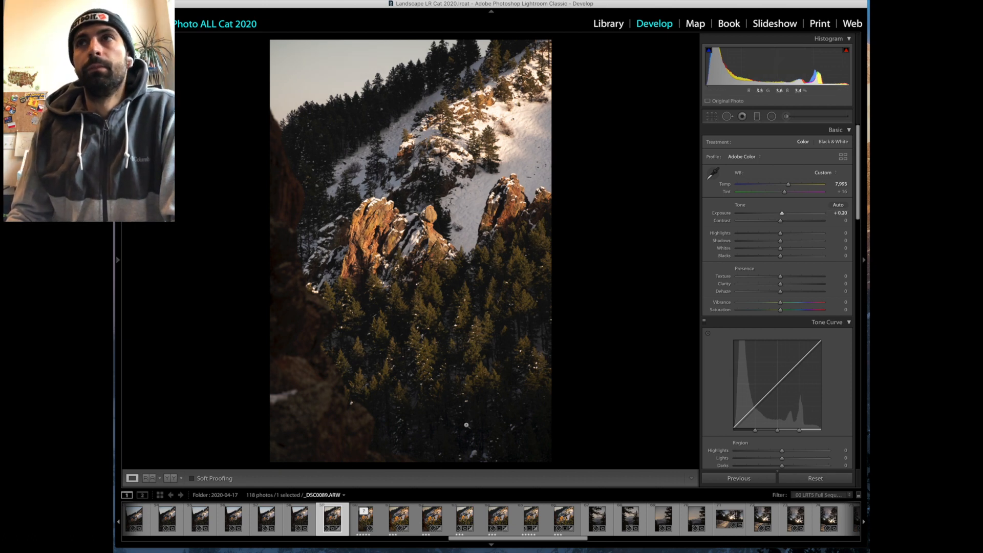
pyautogui.moveTo(386, 356); pyautogui.dragTo(352, 241)
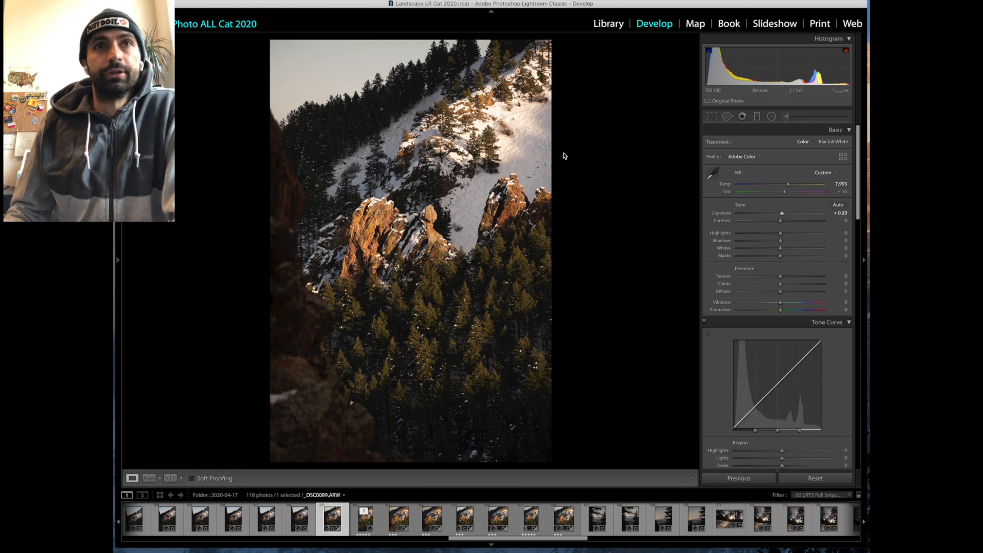
# Step: Crop the photo to the 4 x 5 / 8 x 10 aspect, reposition the image in the frame and rotate it to an angle of 0.49
pyautogui.click(712, 116)
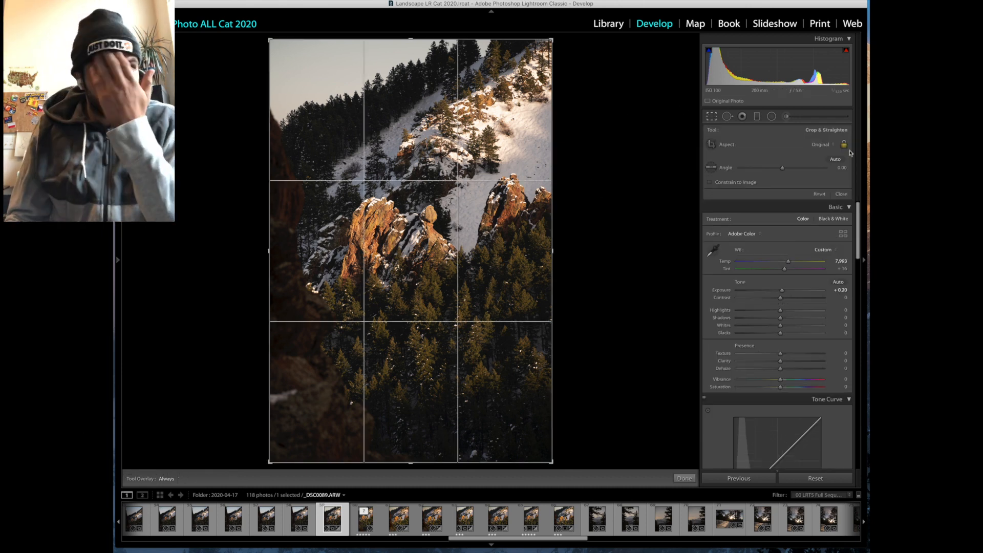
pyautogui.click(836, 145)
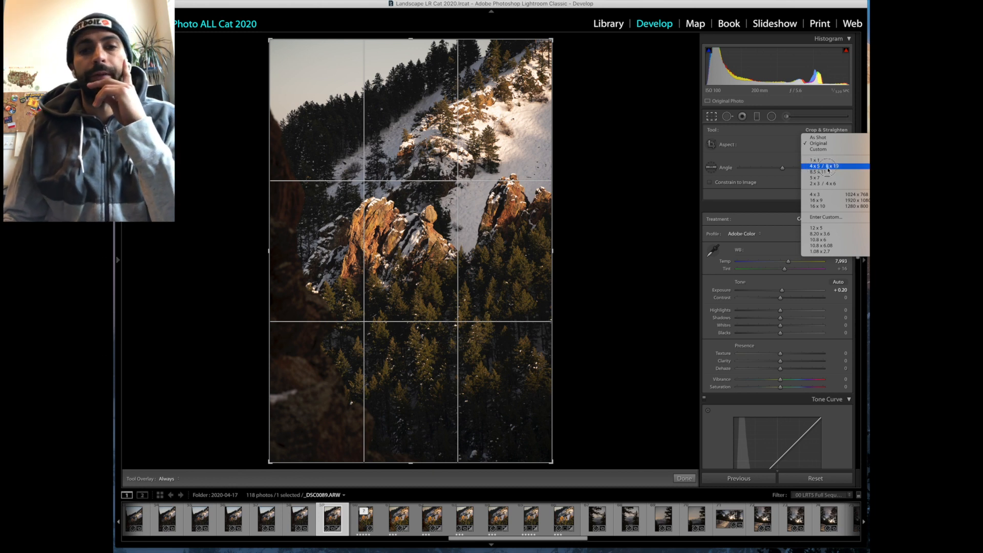
pyautogui.click(822, 166)
pyautogui.moveTo(482, 125); pyautogui.dragTo(482, 138)
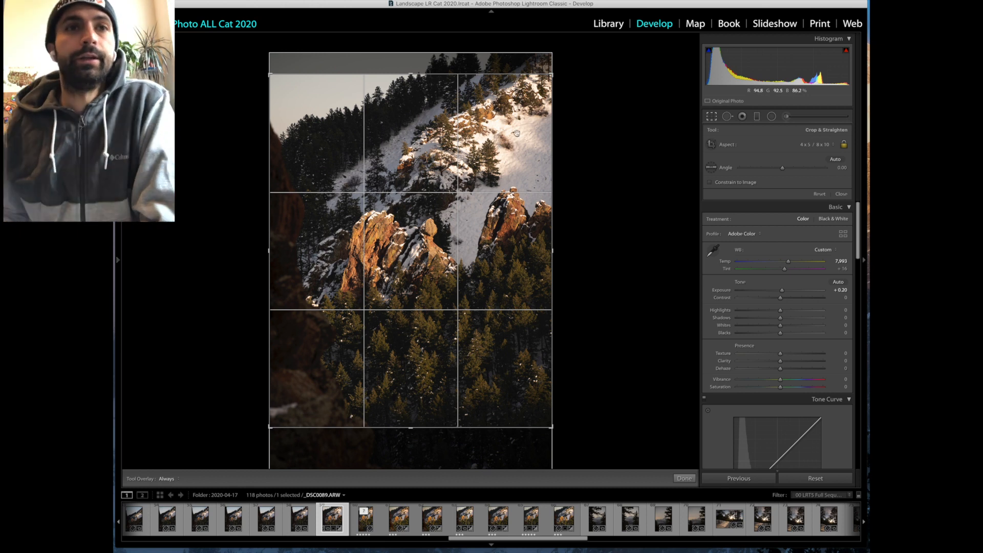
pyautogui.moveTo(631, 161); pyautogui.dragTo(630, 162)
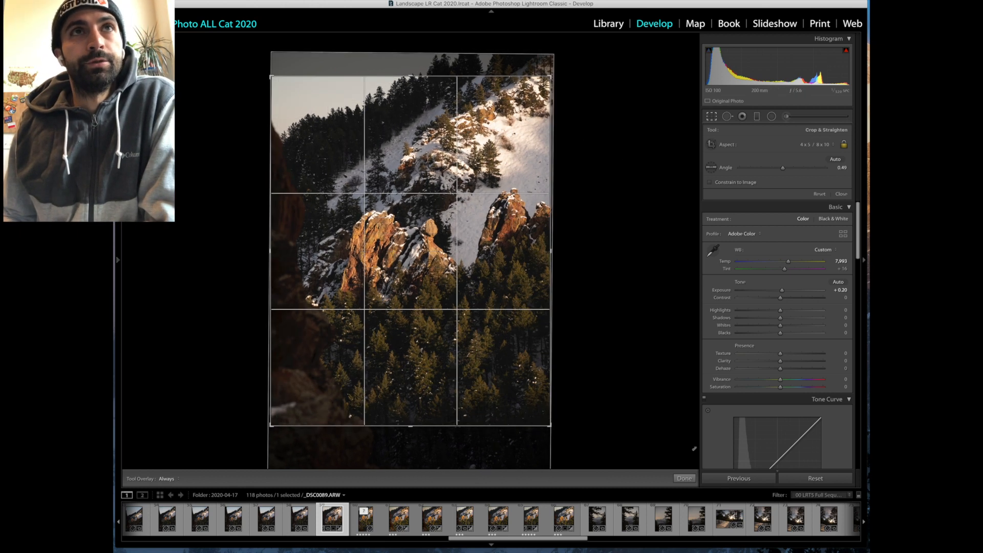
pyautogui.click(685, 478)
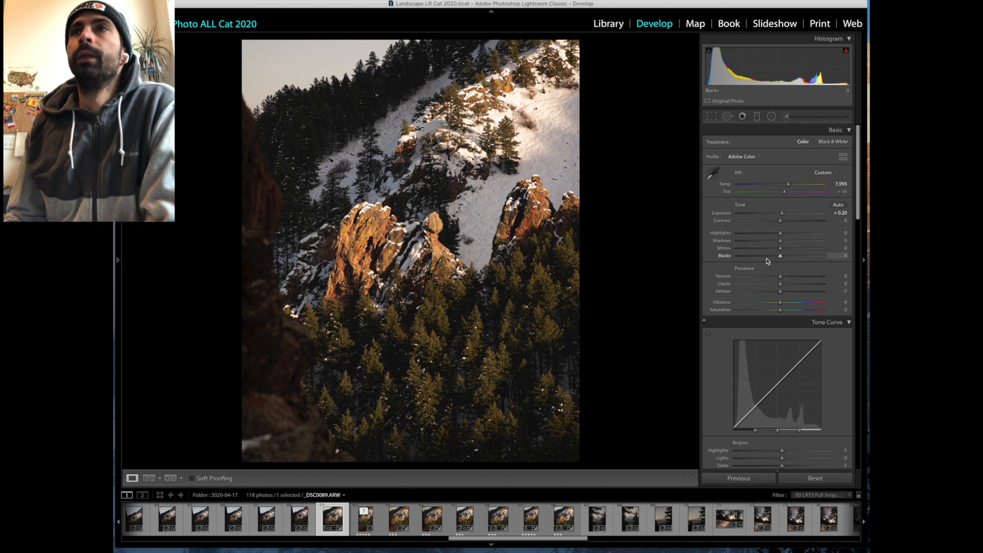
# Step: Set the basic tone values to Highlights −48, Shadows +22, Whites +20, Contrast +2 and Blacks −14
pyautogui.click(760, 234)
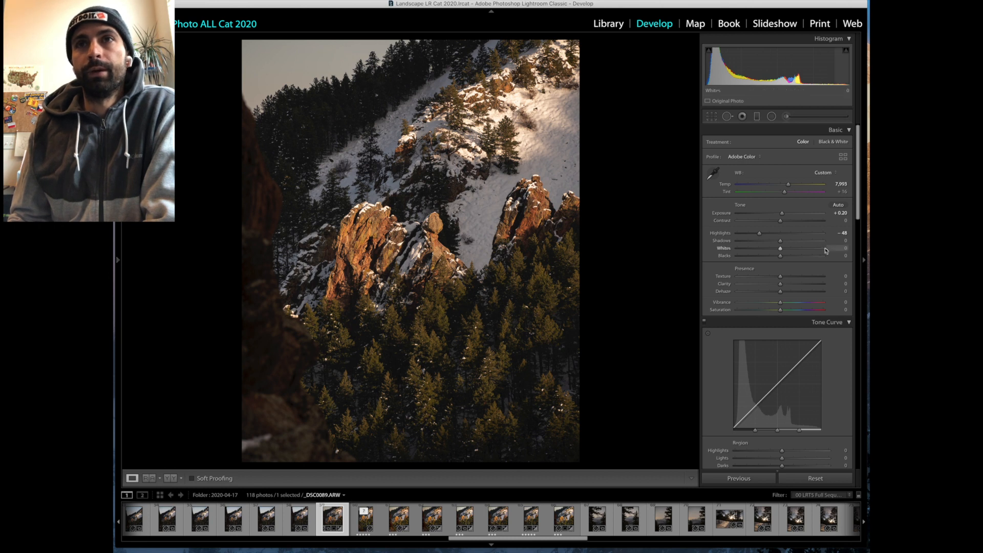
pyautogui.moveTo(780, 241); pyautogui.dragTo(790, 242)
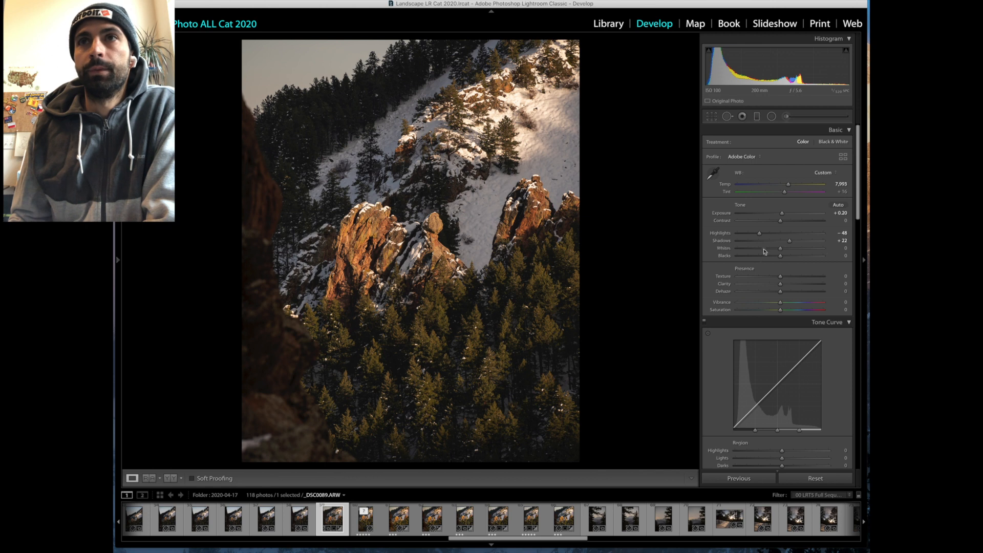
pyautogui.moveTo(782, 249)
pyautogui.mouseDown()
pyautogui.moveTo(808, 248)
pyautogui.moveTo(790, 251)
pyautogui.mouseUp()
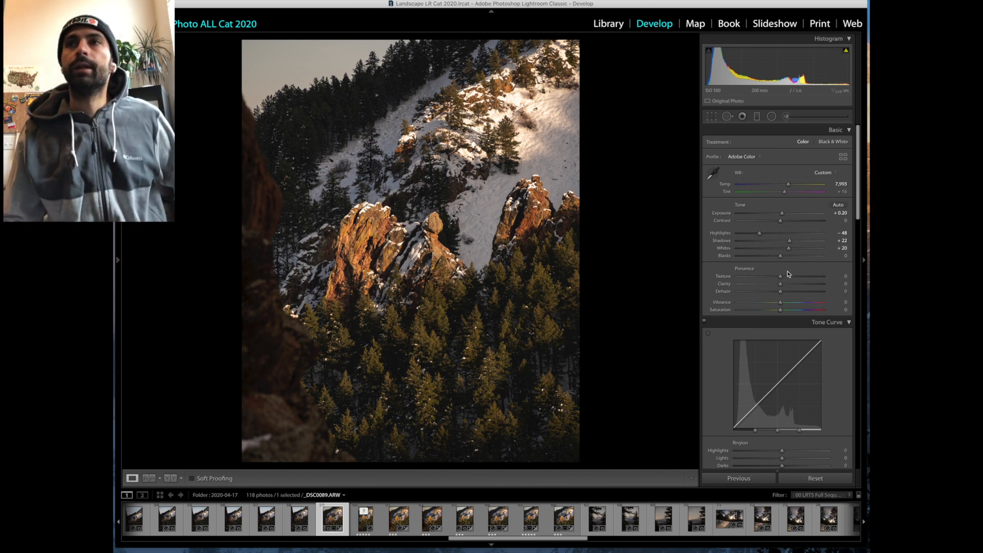
pyautogui.moveTo(782, 258); pyautogui.dragTo(778, 258)
pyautogui.moveTo(782, 221); pyautogui.dragTo(782, 223)
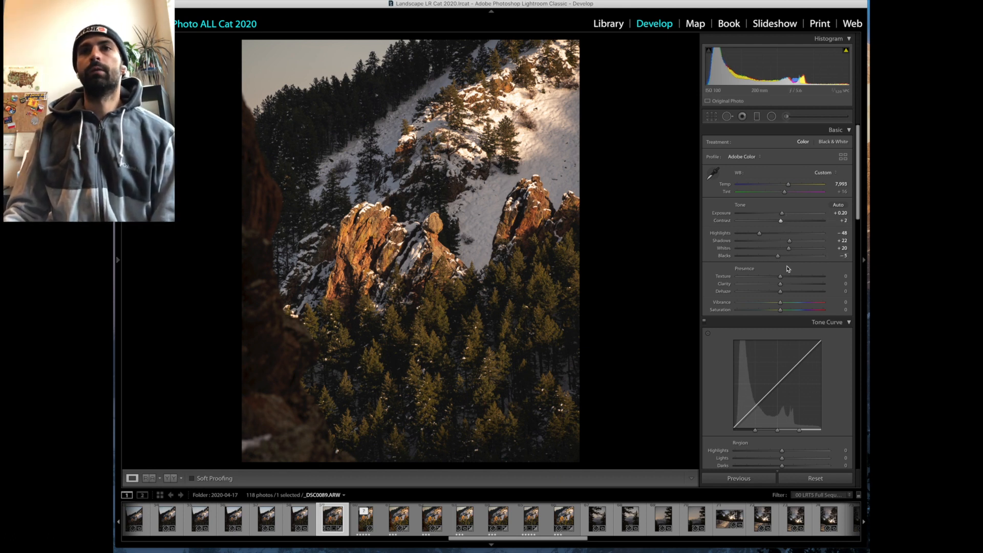
pyautogui.moveTo(778, 258); pyautogui.dragTo(776, 261)
# Step: Set Clarity to +11, Dehaze to +5, Vibrance to +11 and Saturation to +14, inspecting the rock detail up close
pyautogui.scroll(-2, 776, 261)
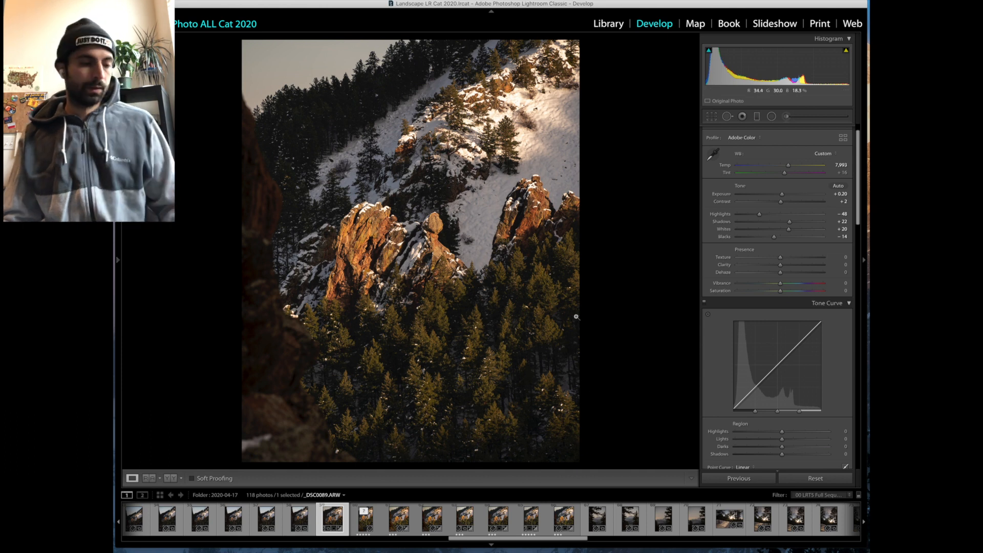
pyautogui.press('XF86MonBrightnessUp')
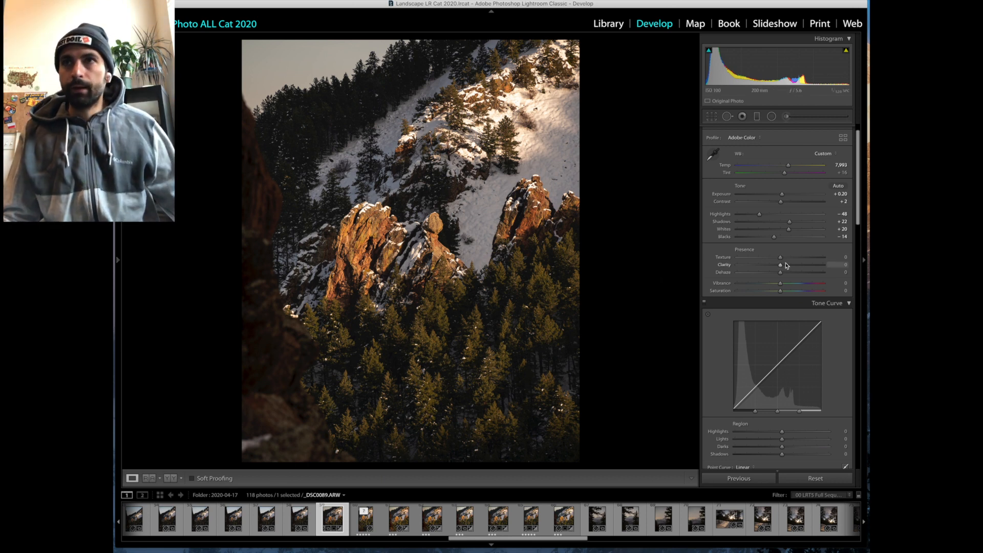
pyautogui.moveTo(781, 265); pyautogui.dragTo(787, 267)
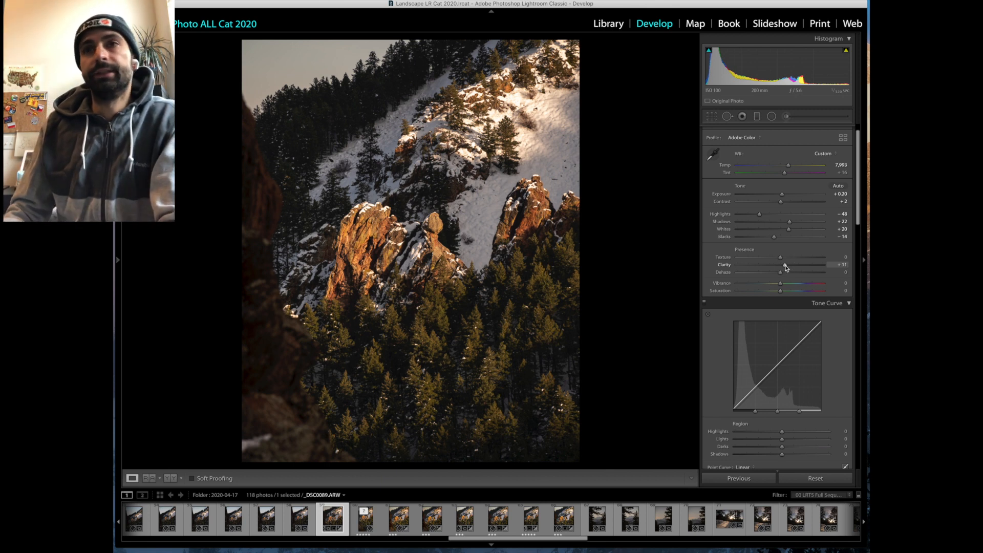
pyautogui.click(410, 233)
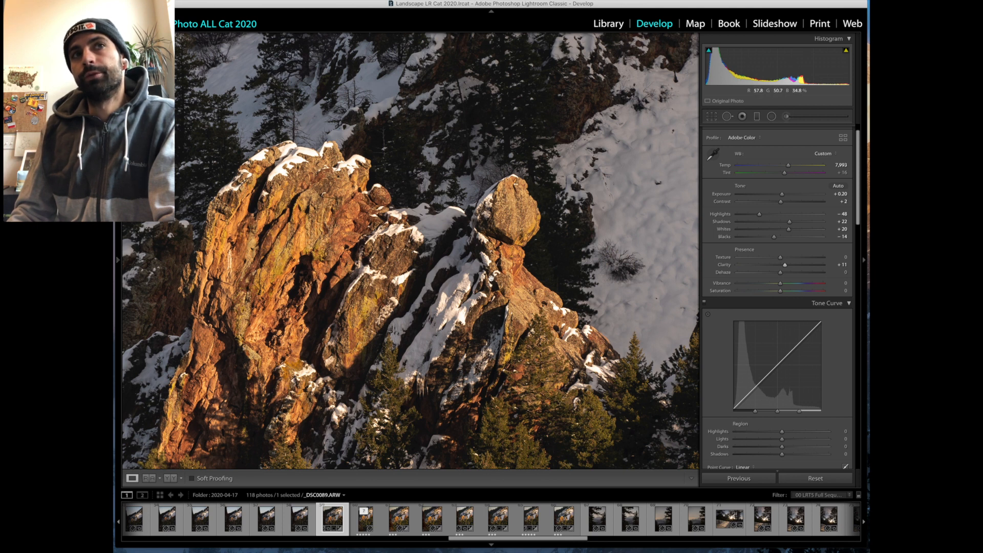
pyautogui.click(494, 242)
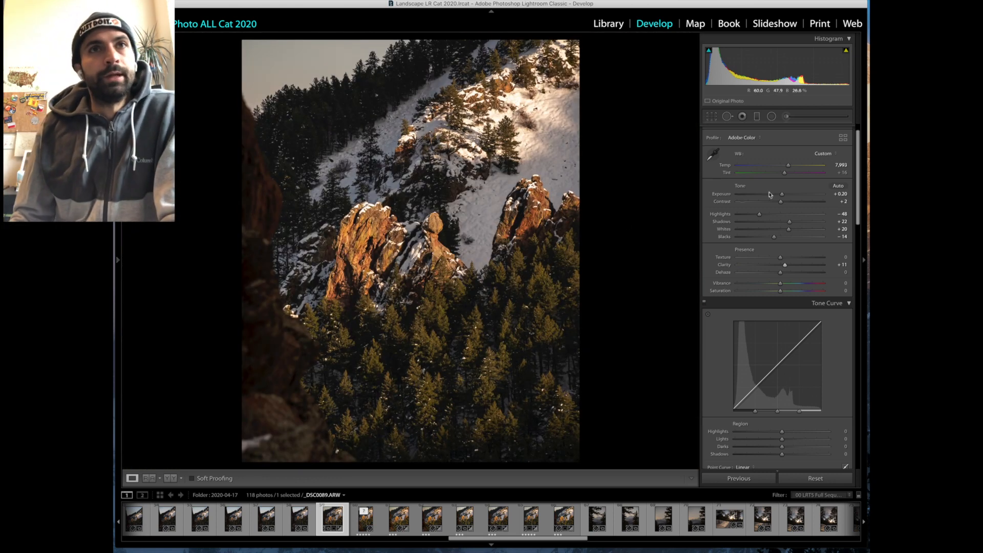
pyautogui.moveTo(783, 278); pyautogui.dragTo(787, 285)
pyautogui.click(781, 285)
pyautogui.moveTo(786, 286); pyautogui.dragTo(786, 291)
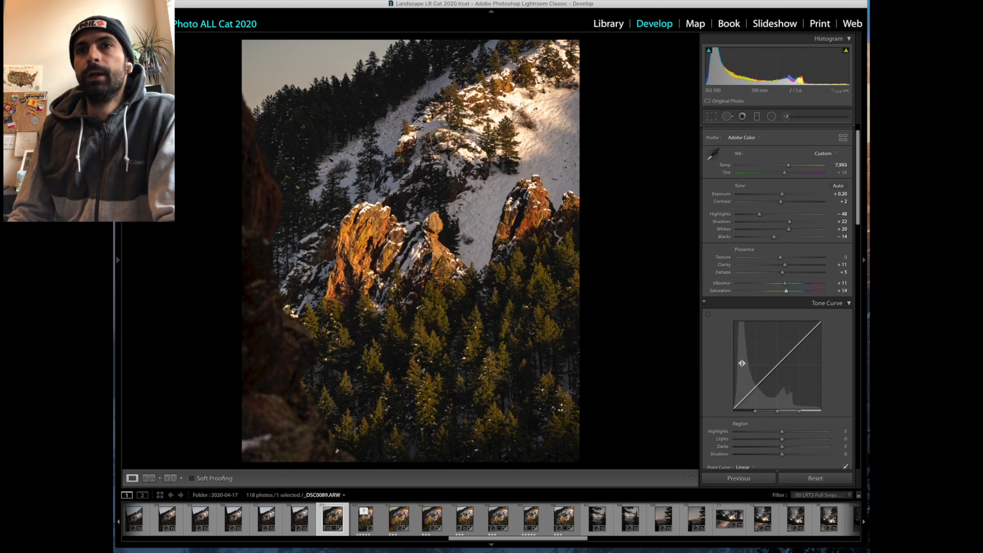
# Step: Raise the basic Blacks value to −9
pyautogui.scroll(-3, 727, 367)
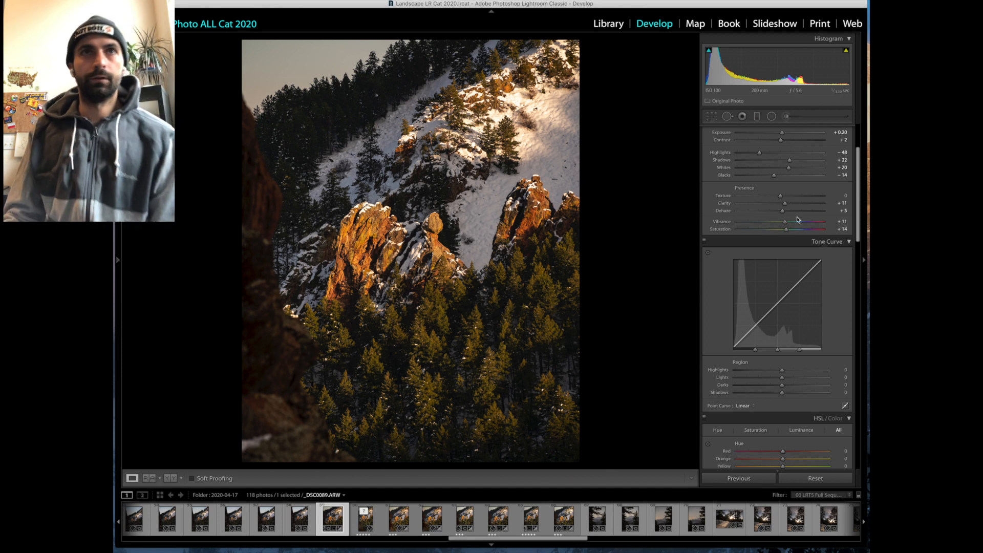
pyautogui.scroll(4, 760, 191)
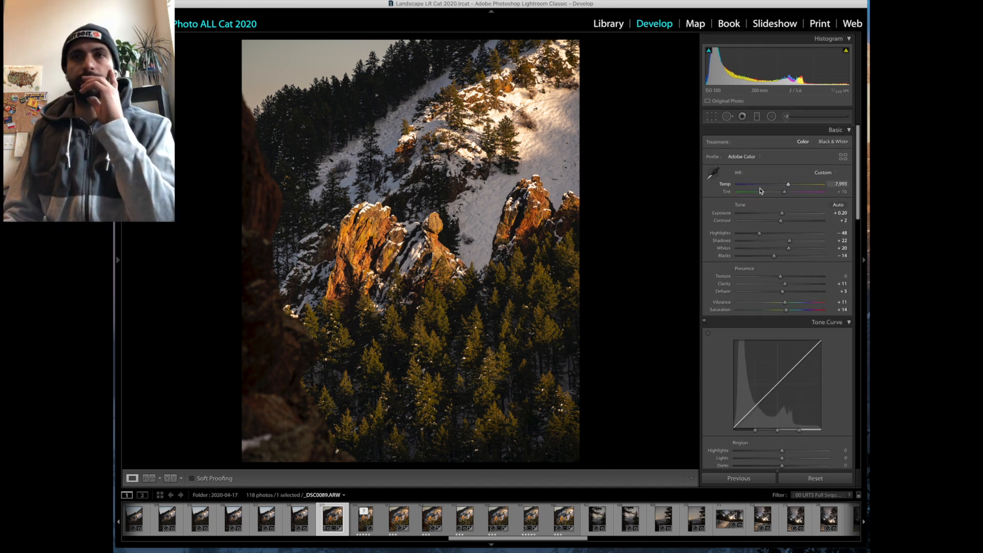
pyautogui.moveTo(779, 259); pyautogui.dragTo(782, 258)
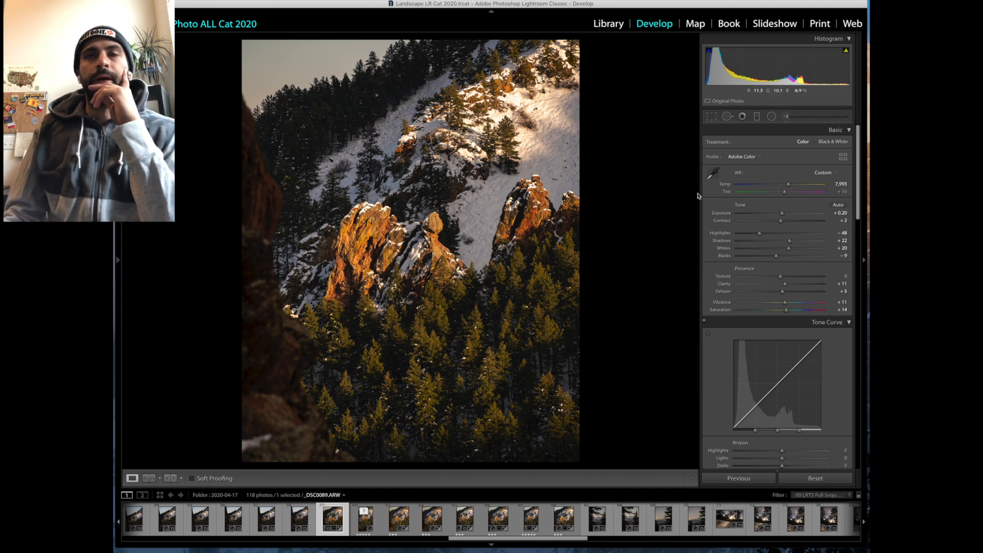
# Step: Add a tilted graduated filter over the forest below the rocks and show its mask overlay
pyautogui.click(757, 117)
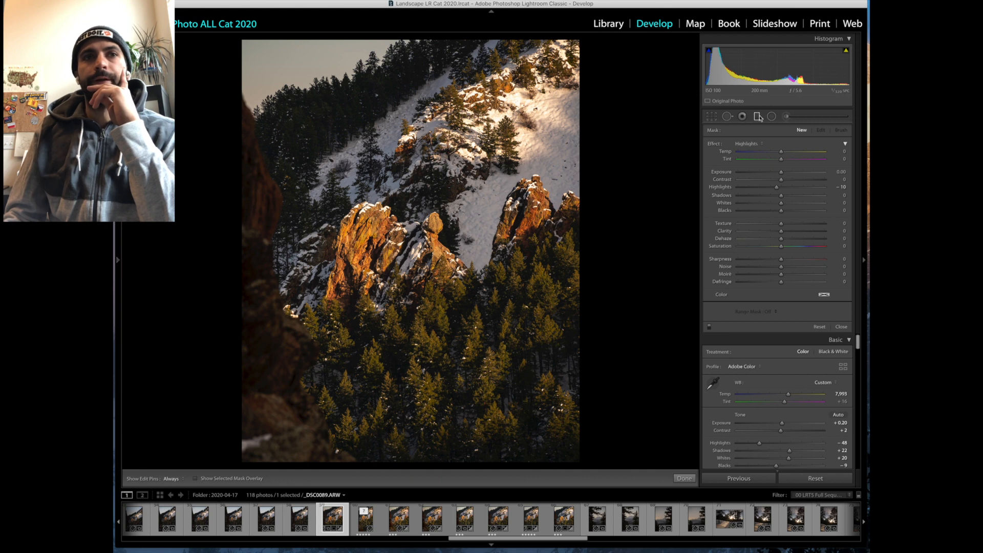
pyautogui.moveTo(469, 389); pyautogui.dragTo(395, 204)
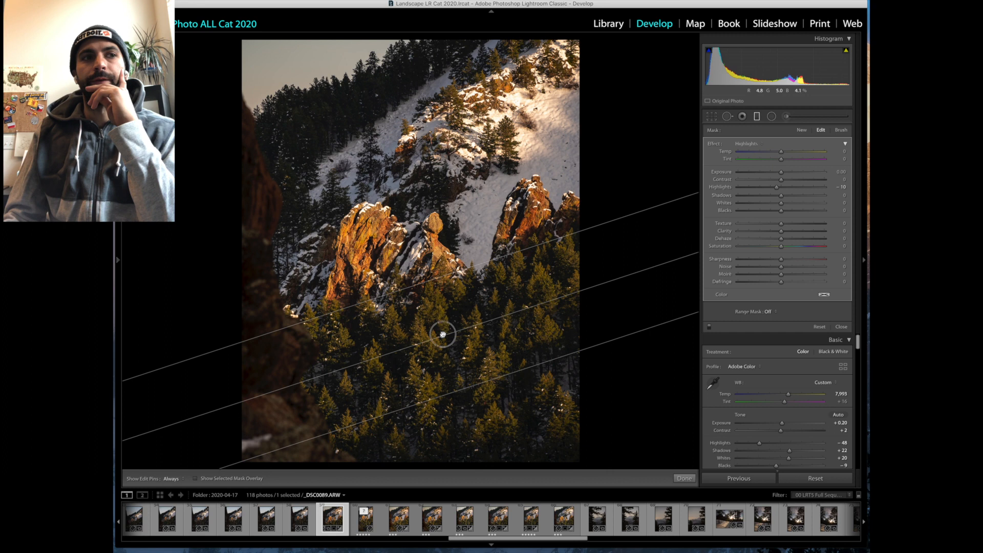
pyautogui.click(195, 478)
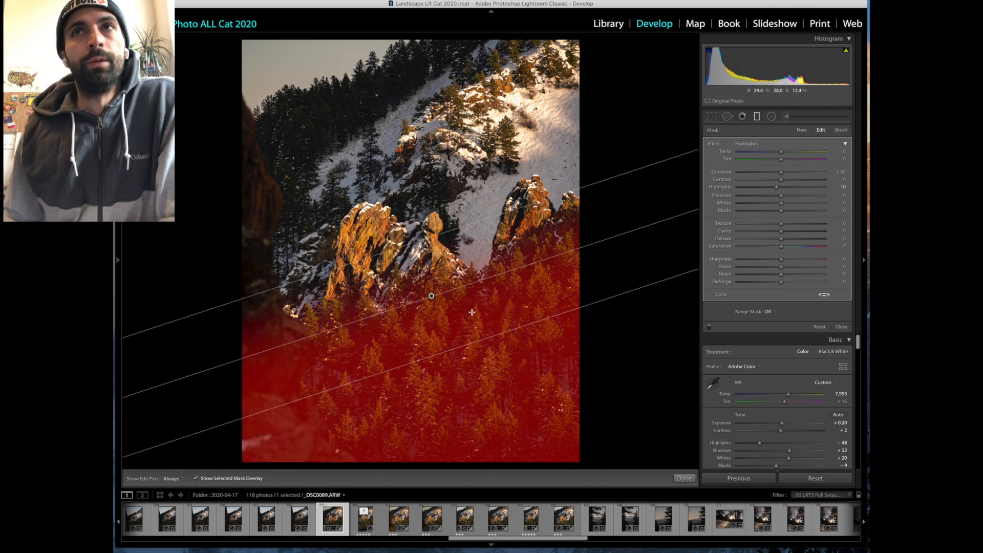
# Step: Set the forest graduated filter to Temp 5, Highlights −5 and Exposure 0.10, and finish the filter
pyautogui.click(782, 152)
pyautogui.moveTo(782, 154); pyautogui.dragTo(784, 153)
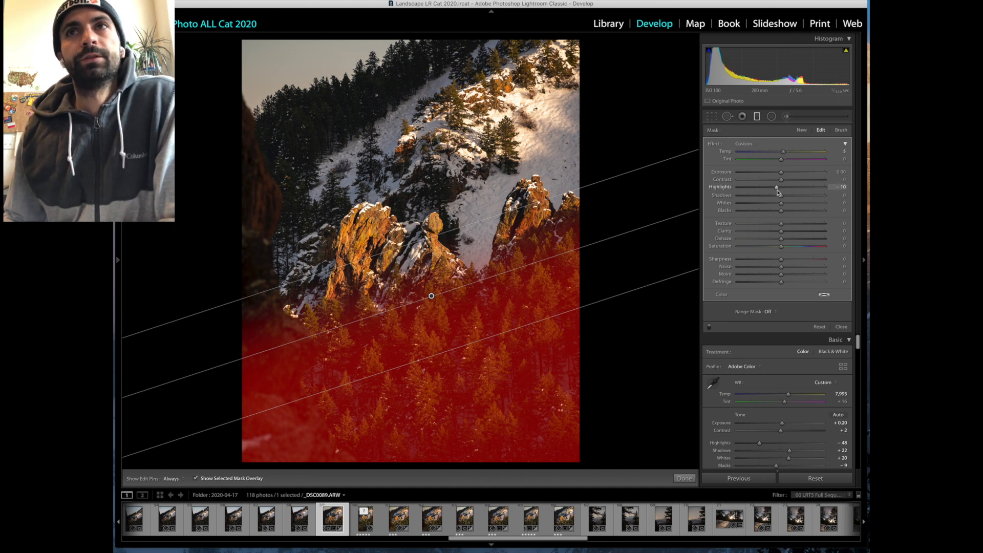
pyautogui.moveTo(778, 190); pyautogui.dragTo(782, 190)
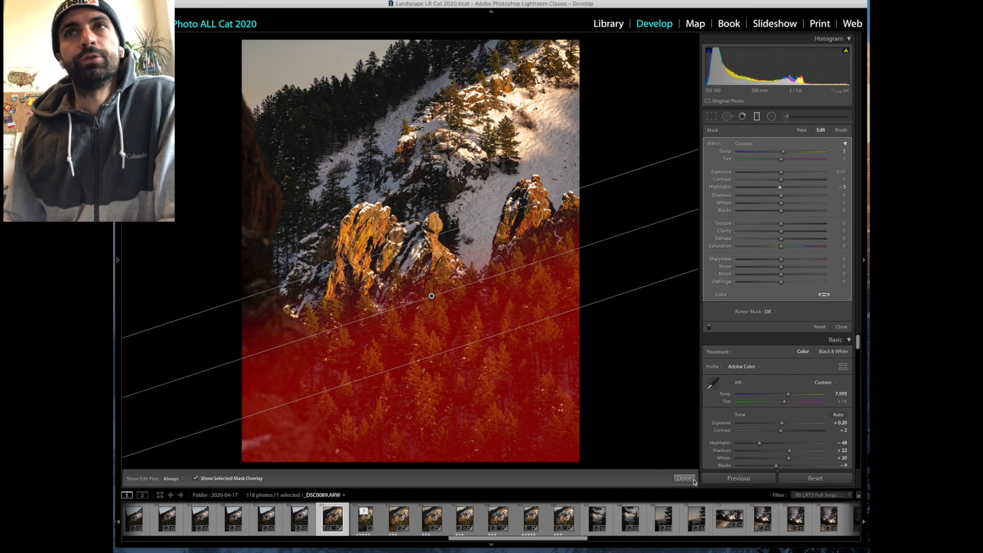
pyautogui.click(782, 174)
pyautogui.moveTo(782, 174); pyautogui.dragTo(784, 172)
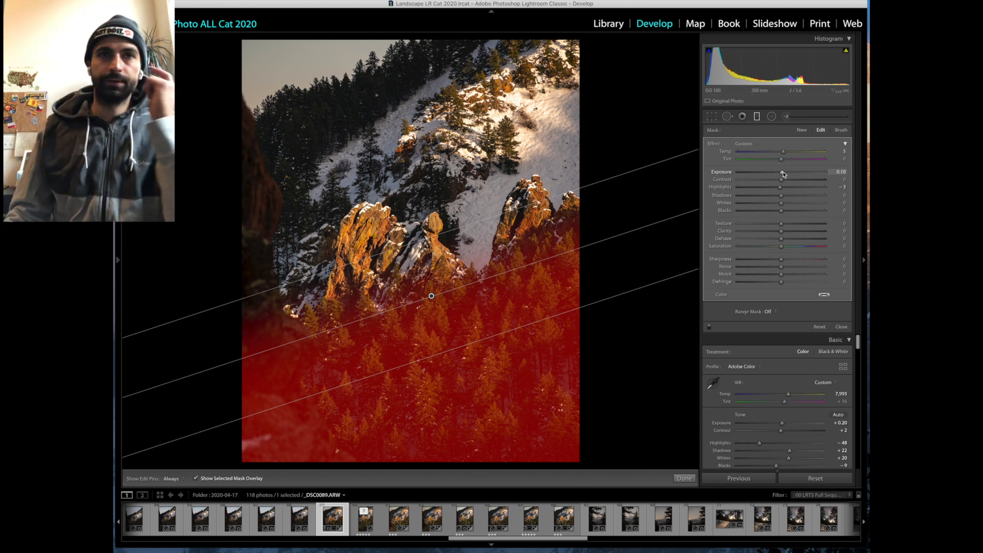
pyautogui.click(683, 480)
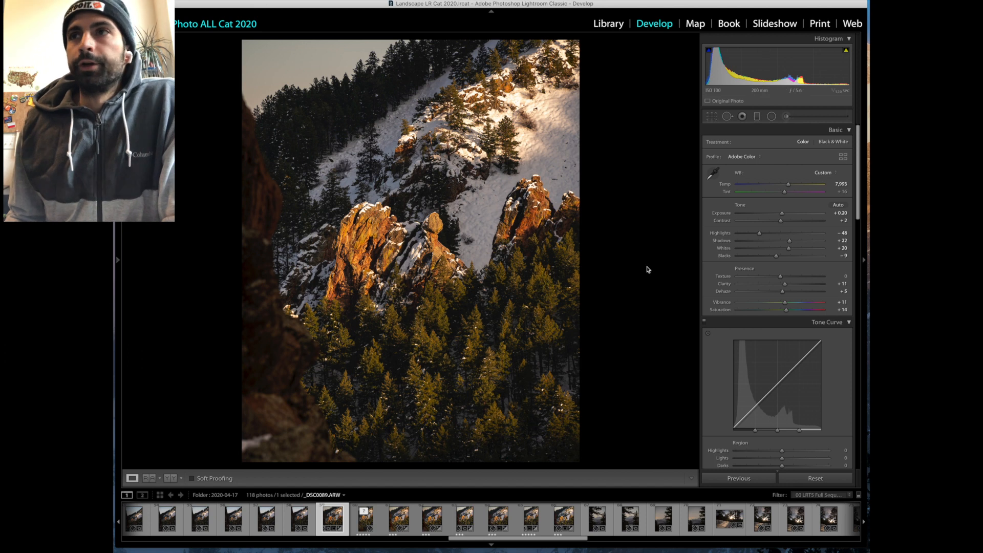
# Step: Shape the tone curve's regions with Highlights −5, Lights +15, Darks −6 and Shadows +5
pyautogui.scroll(-2, 803, 384)
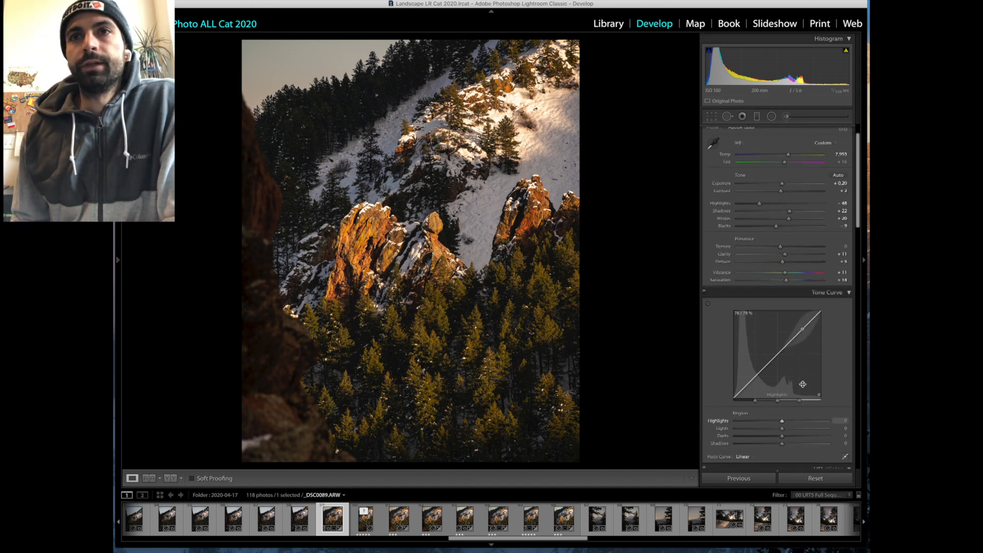
pyautogui.scroll(-4, 802, 384)
pyautogui.moveTo(782, 356)
pyautogui.mouseDown()
pyautogui.moveTo(790, 365)
pyautogui.moveTo(784, 357)
pyautogui.mouseUp()
pyautogui.scroll(-1, 788, 359)
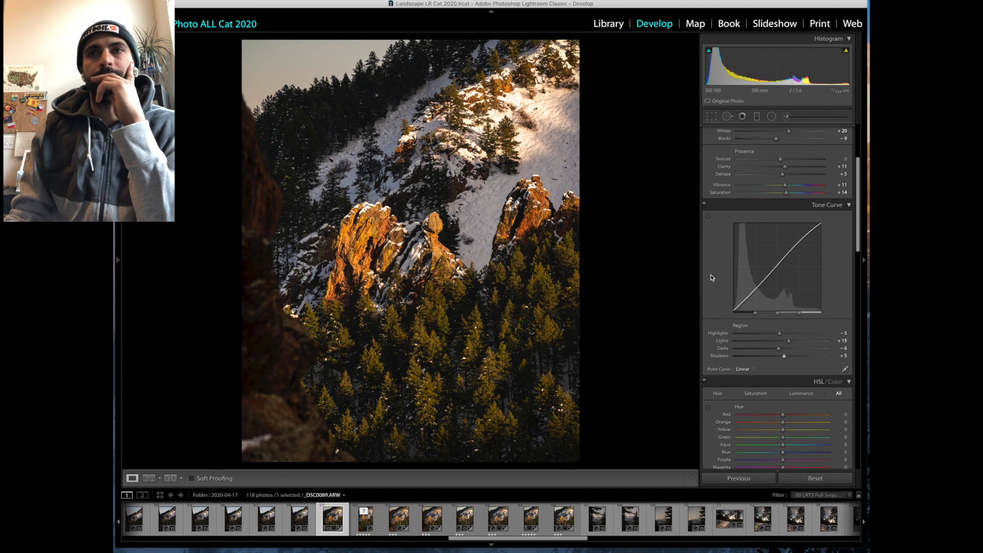
# Step: Shift the HSL hues to Blue −3, Green +4 and Yellow +4
pyautogui.scroll(-3, 775, 367)
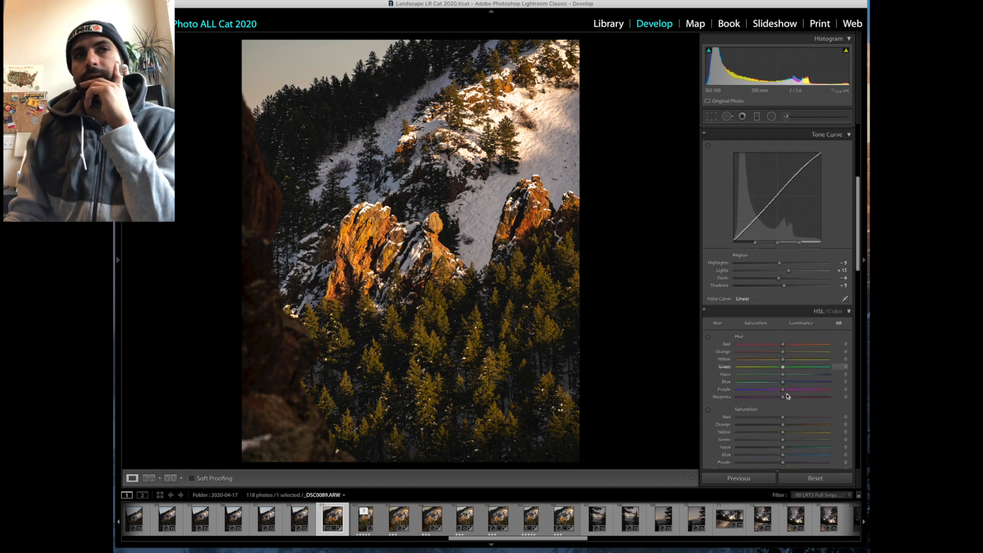
pyautogui.scroll(-5, 788, 396)
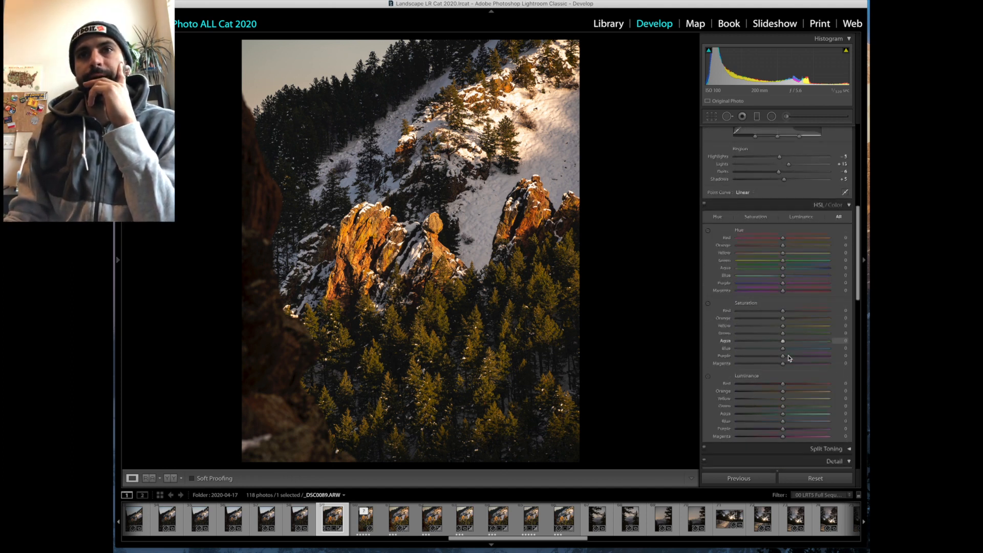
pyautogui.scroll(-1, 790, 358)
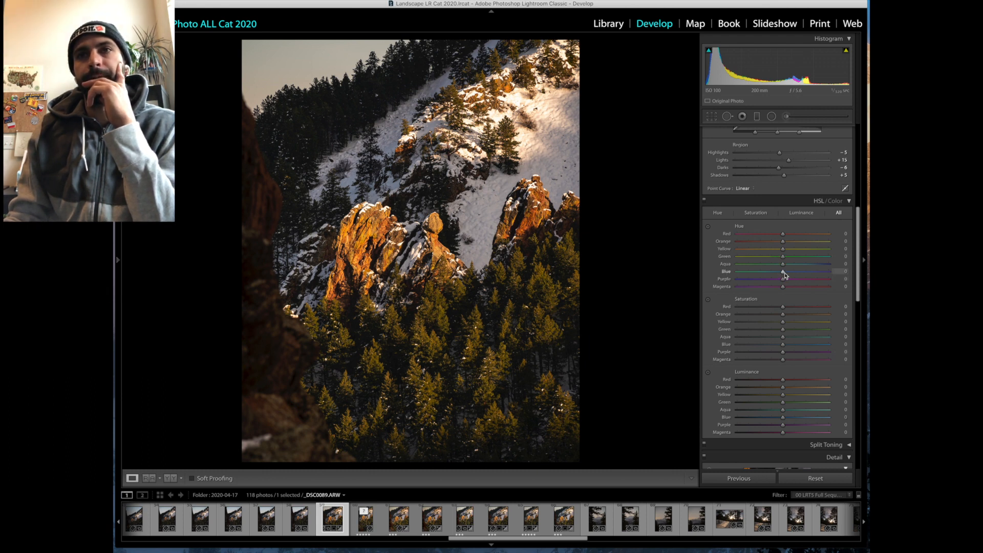
pyautogui.moveTo(784, 273); pyautogui.dragTo(782, 275)
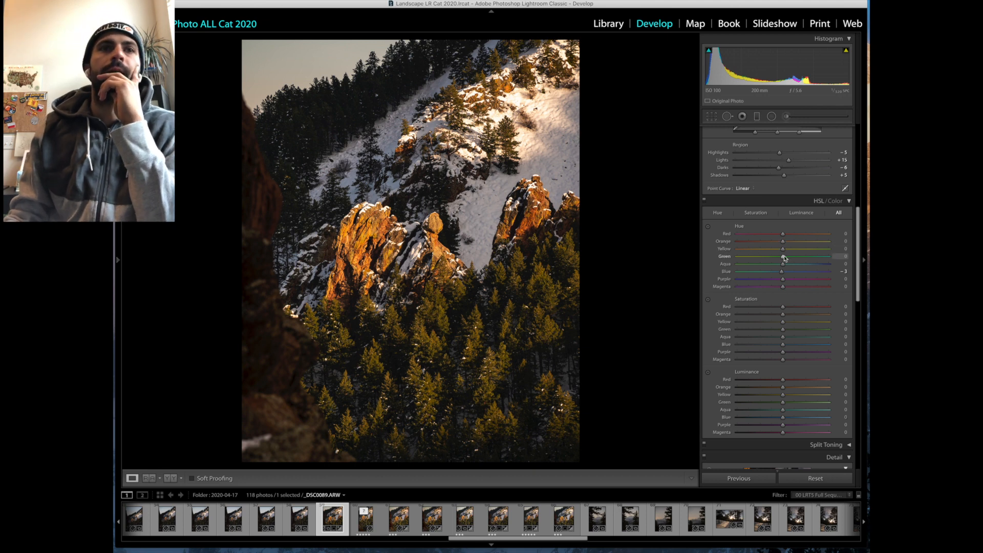
pyautogui.moveTo(783, 257); pyautogui.dragTo(786, 251)
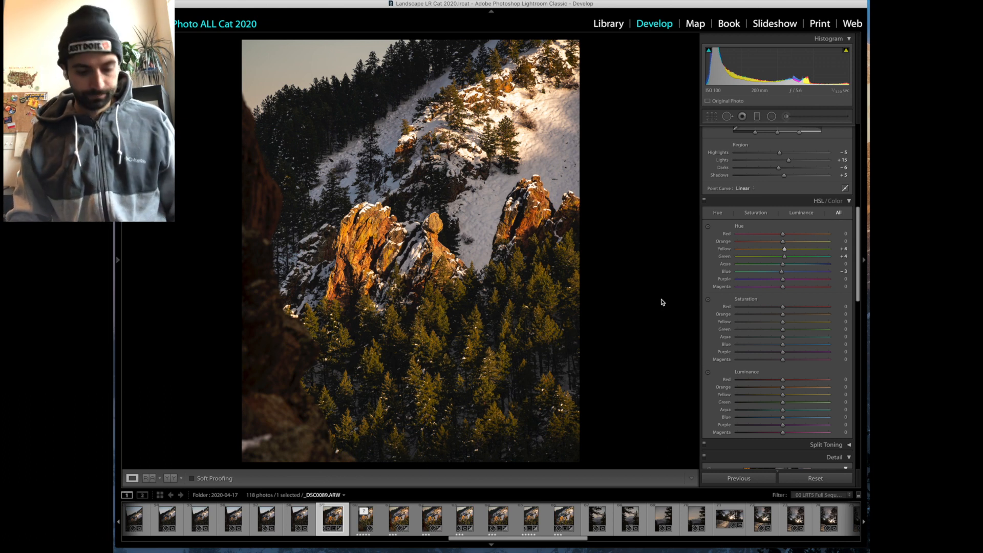
# Step: Sharpen the photo with Amount 75 and Masking 31, and set luminance noise reduction to 2
pyautogui.scroll(-2, 843, 304)
pyautogui.scroll(-8, 843, 305)
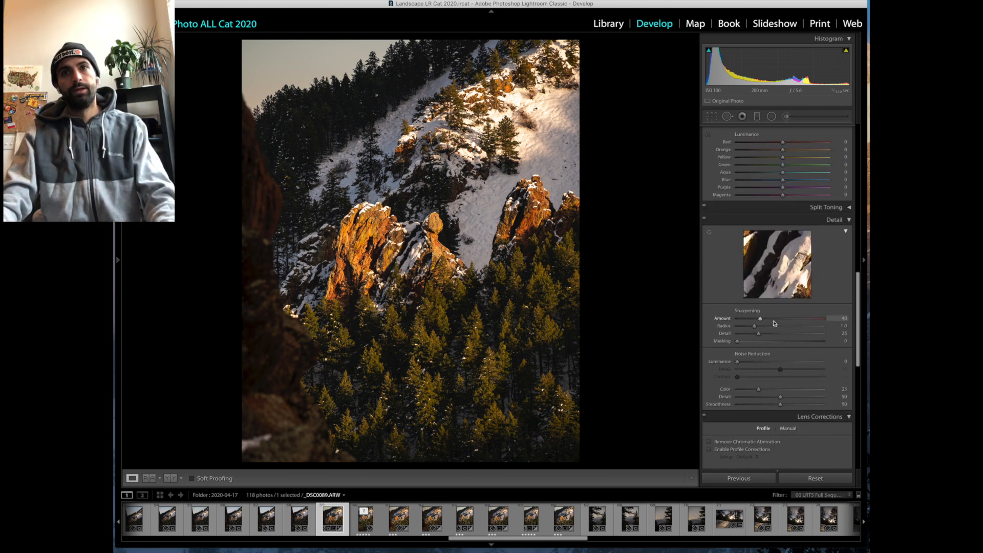
pyautogui.press('alt')
pyautogui.moveTo(745, 343); pyautogui.dragTo(758, 345)
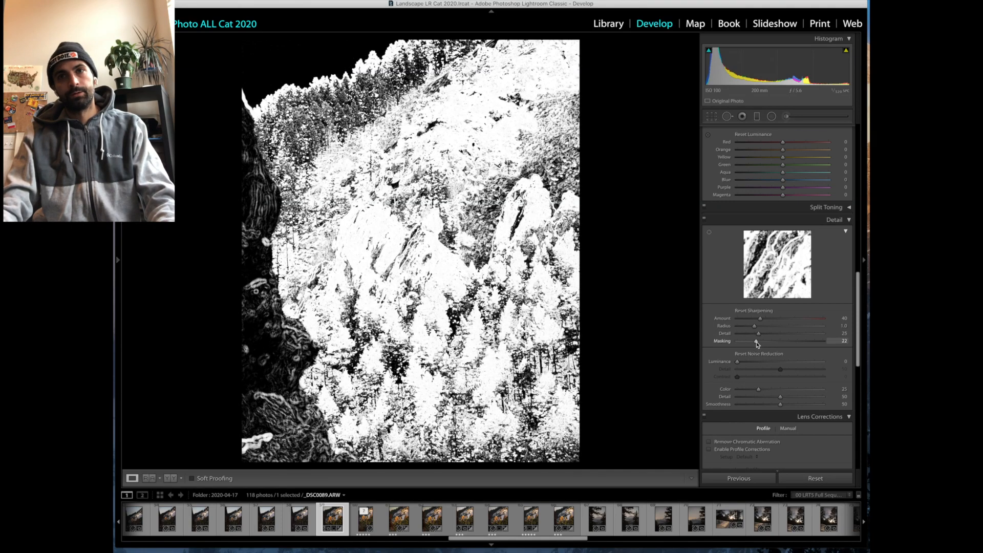
pyautogui.scroll(-1, 757, 342)
pyautogui.click(782, 312)
pyautogui.moveTo(781, 311); pyautogui.dragTo(765, 337)
pyautogui.scroll(-1, 757, 332)
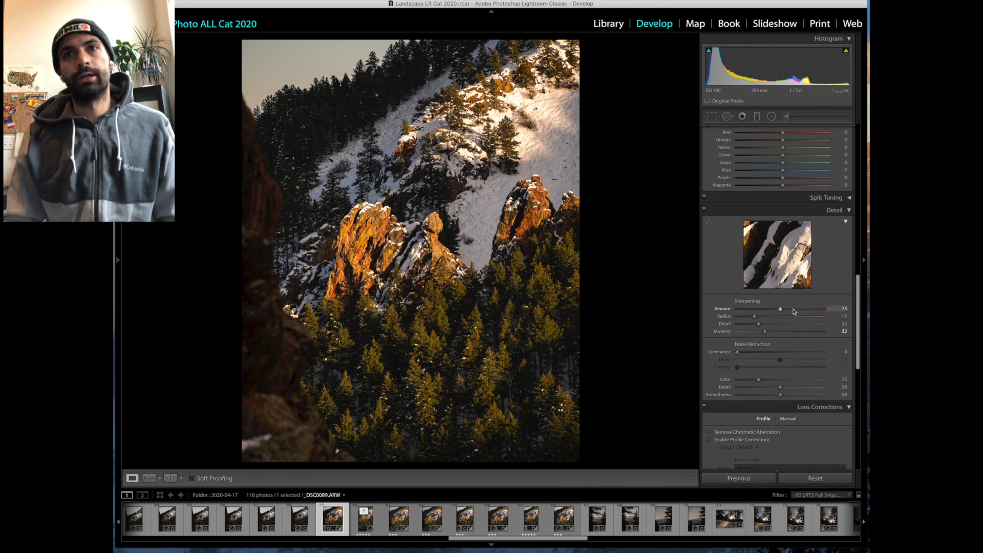
pyautogui.keyDown('alt'); pyautogui.click(764, 333); pyautogui.keyUp('alt')
pyautogui.moveTo(765, 334); pyautogui.dragTo(764, 333)
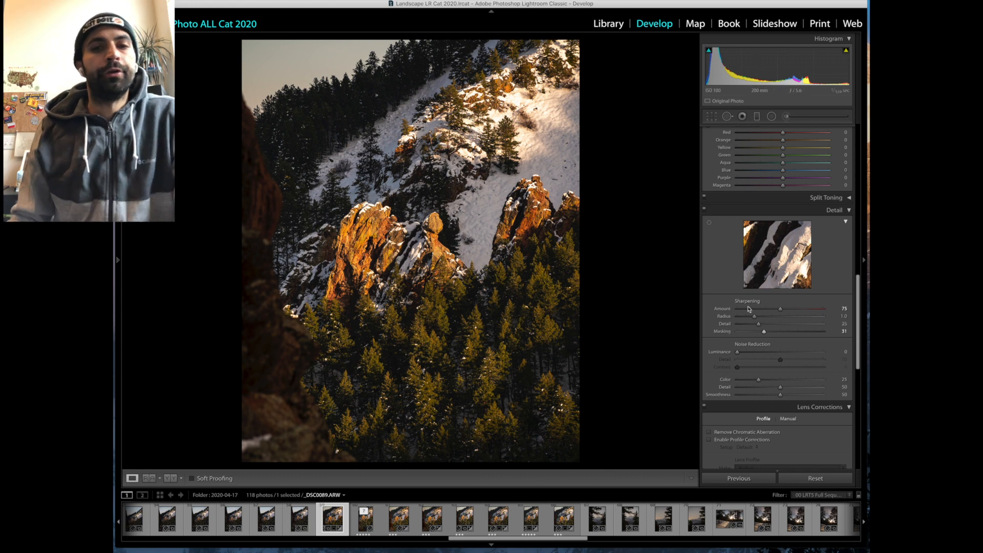
pyautogui.scroll(-3, 750, 307)
pyautogui.moveTo(738, 307); pyautogui.dragTo(739, 306)
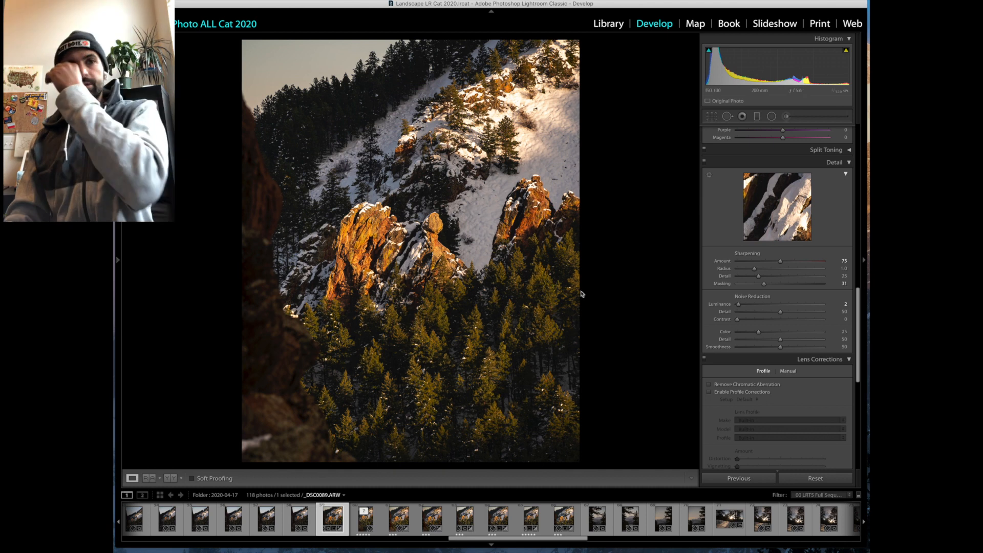
# Step: Raise the photo's basic Shadows adjustment to +35
pyautogui.scroll(10, 764, 320)
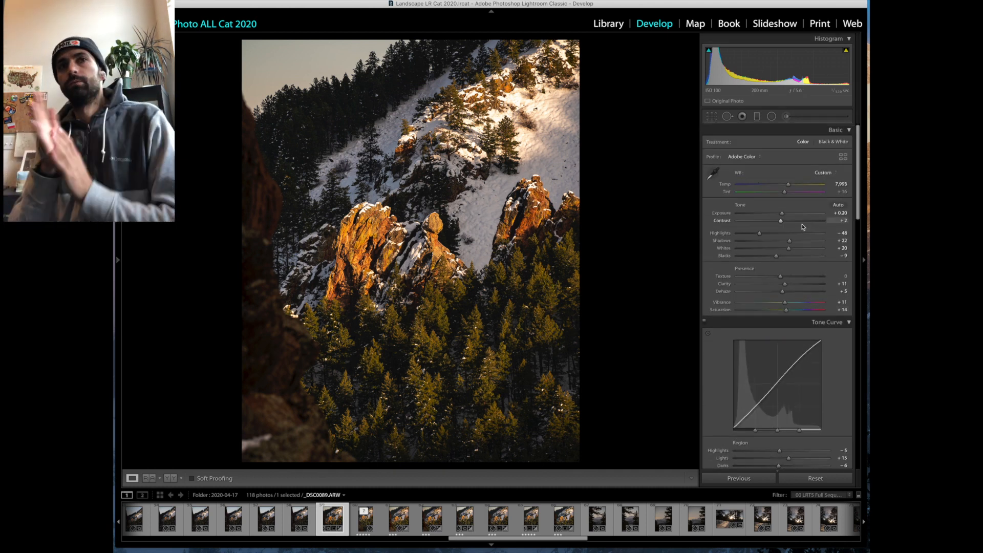
pyautogui.press('Up')
pyautogui.press('Up')
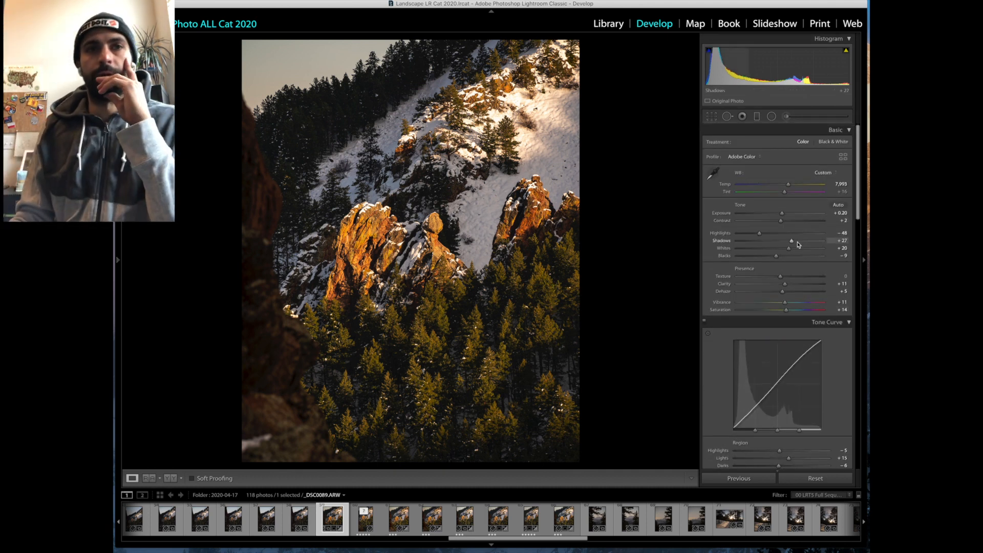
pyautogui.click(794, 242)
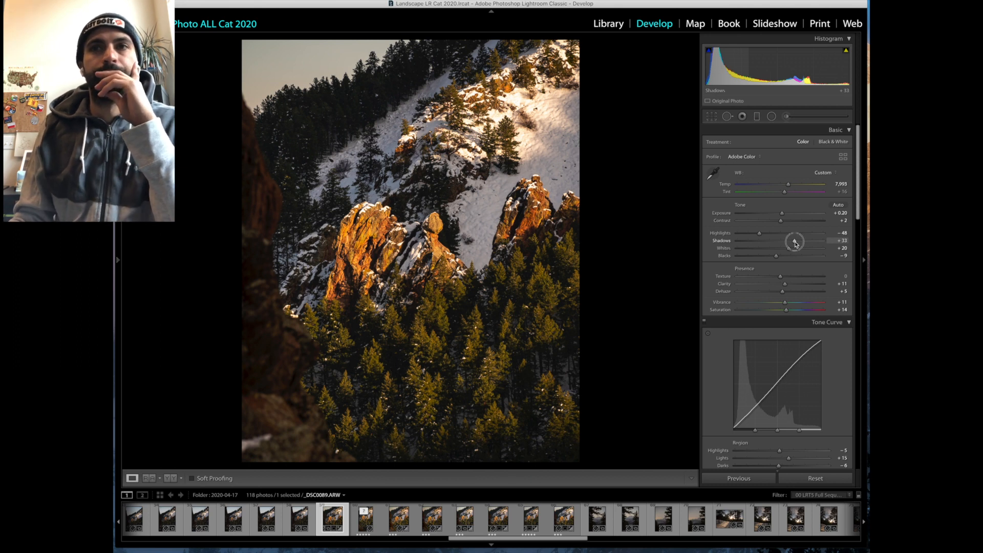
pyautogui.press('Up')
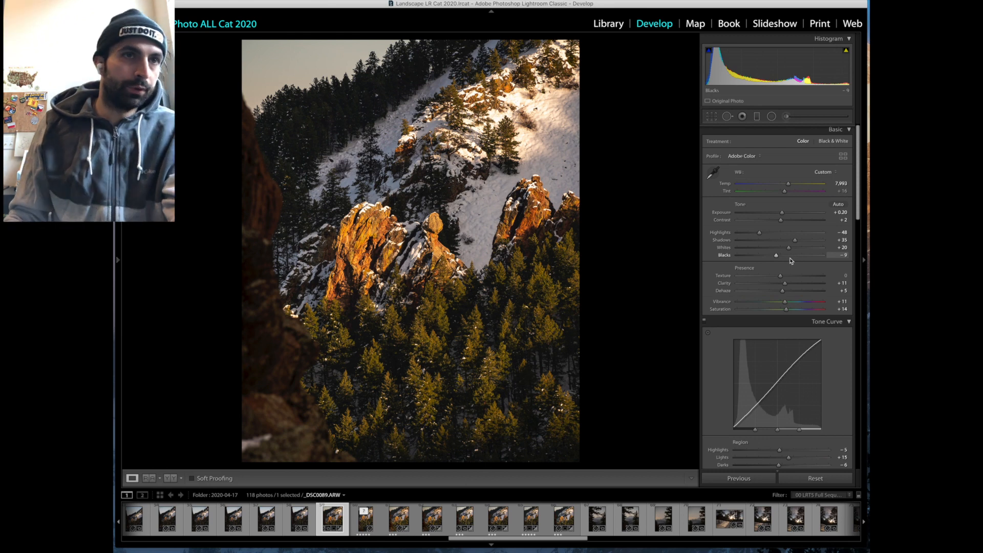
# Step: Set the post-crop vignetting amount to −4 and give the photo a 5-star rating
pyautogui.scroll(-15, 792, 261)
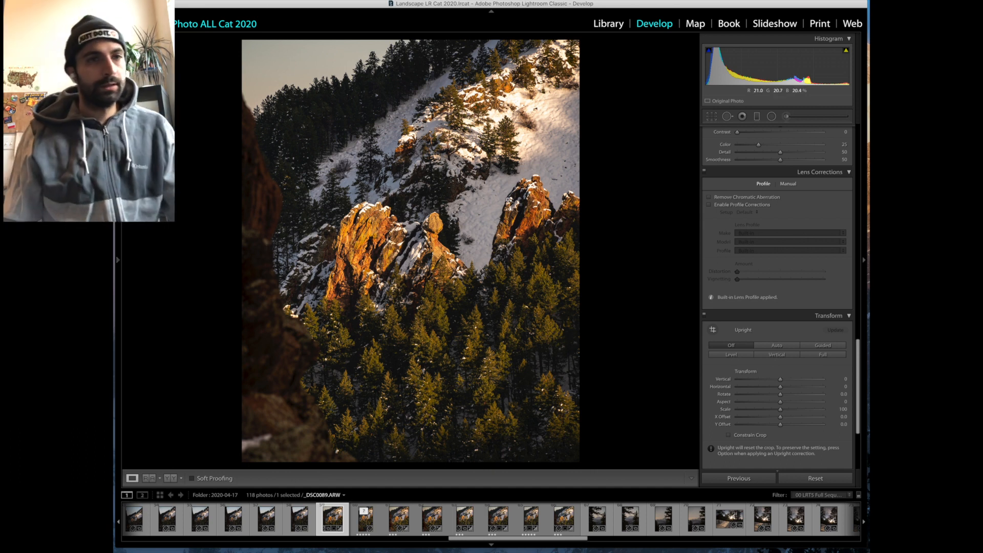
pyautogui.scroll(-3, 787, 241)
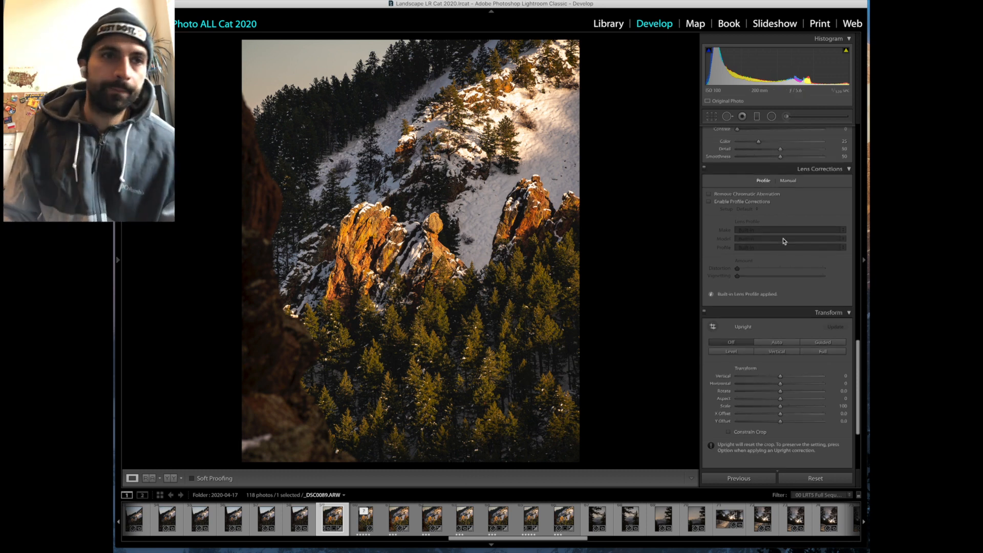
pyautogui.scroll(-3, 787, 241)
pyautogui.moveTo(780, 382); pyautogui.dragTo(779, 383)
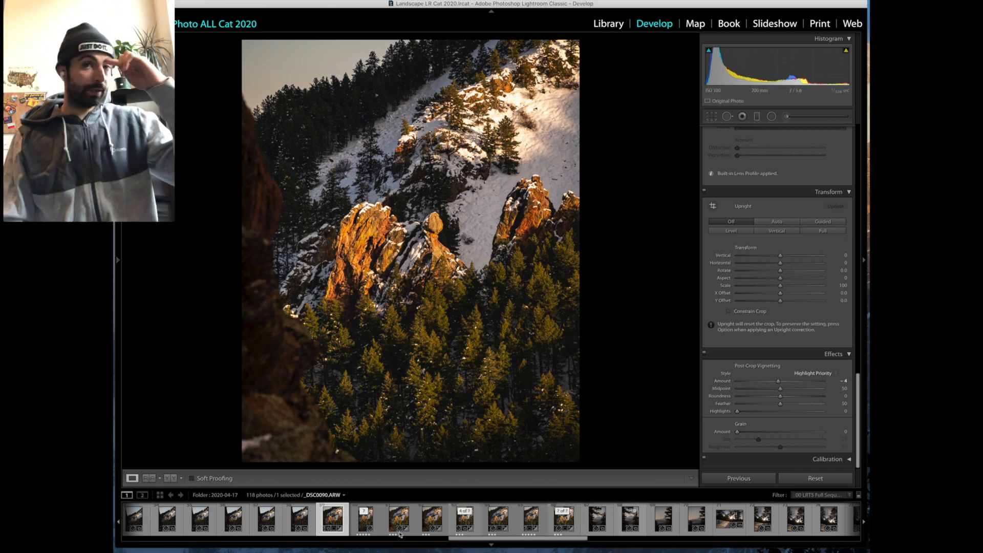
pyautogui.press('5')
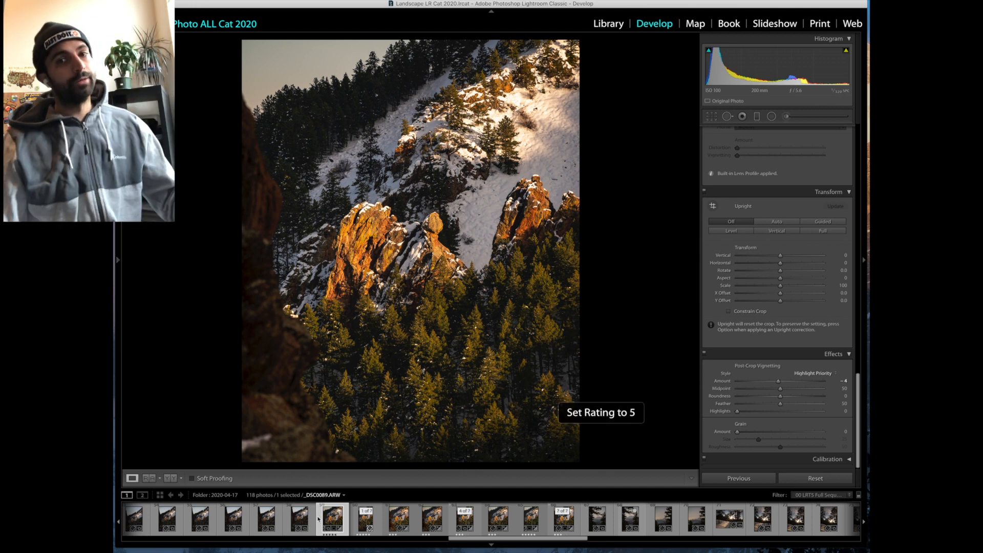
# Step: Create two virtual copies of the edited photo
pyautogui.rightClick(318, 519)
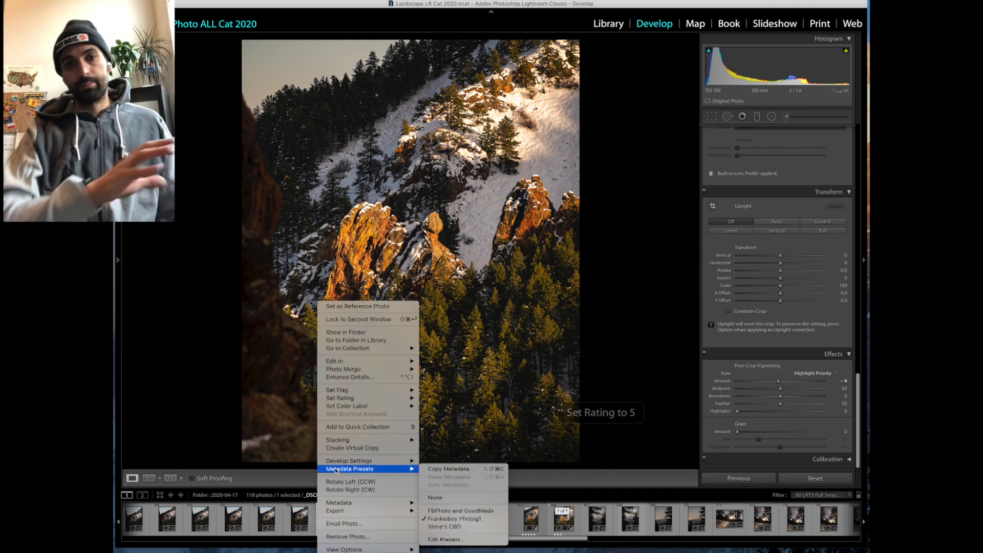
pyautogui.click(353, 448)
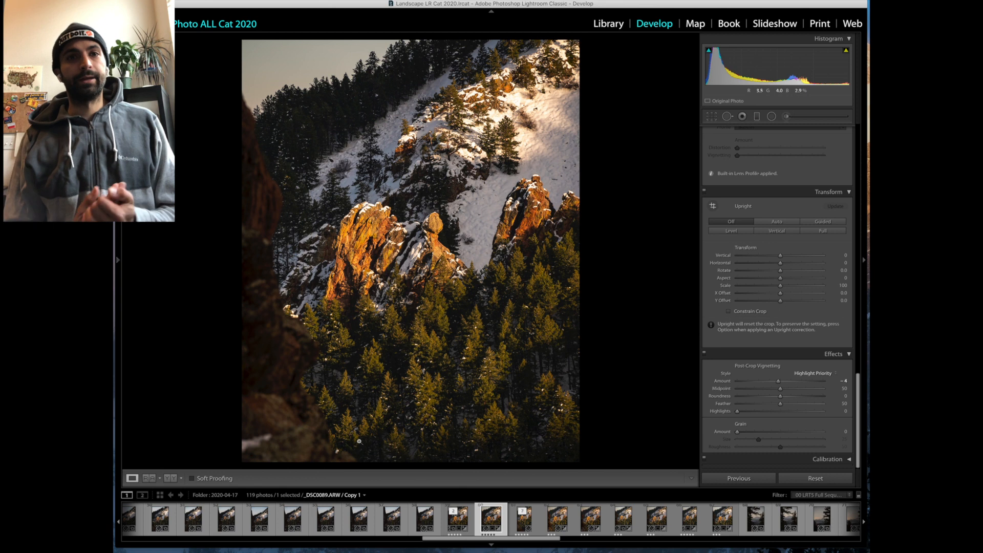
pyautogui.rightClick(445, 521)
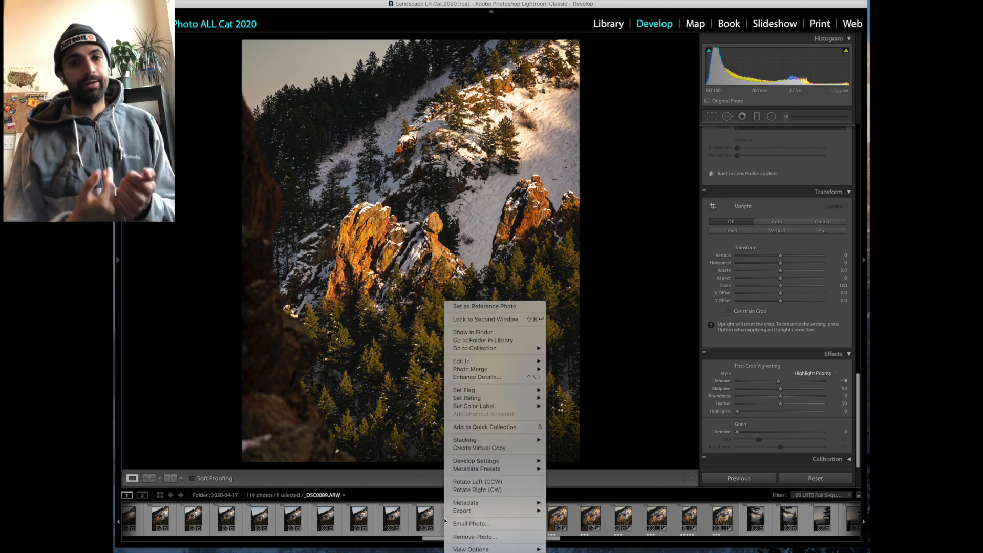
pyautogui.click(467, 448)
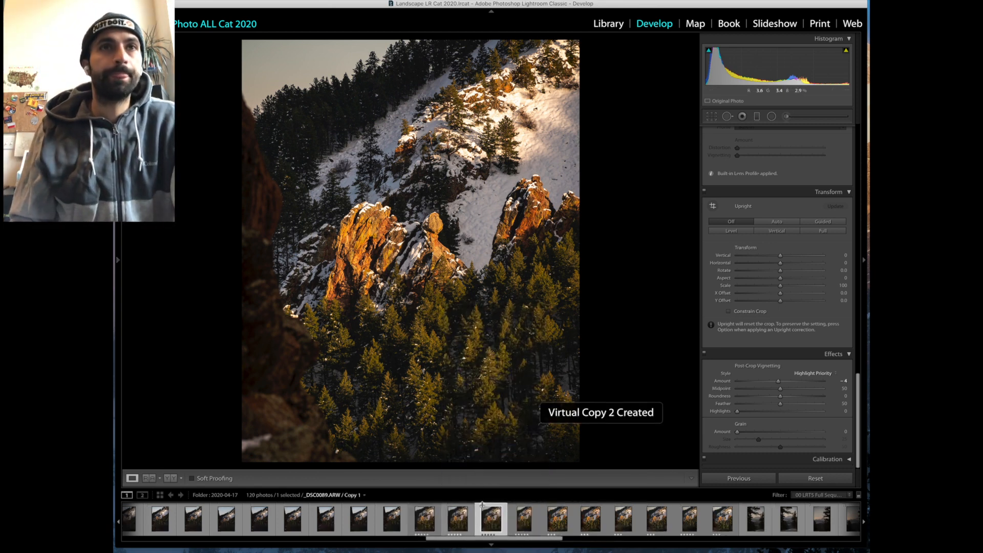
# Step: Select the second virtual copy of the photo and open the settings for editing it in Luminar 4
pyautogui.click(452, 521)
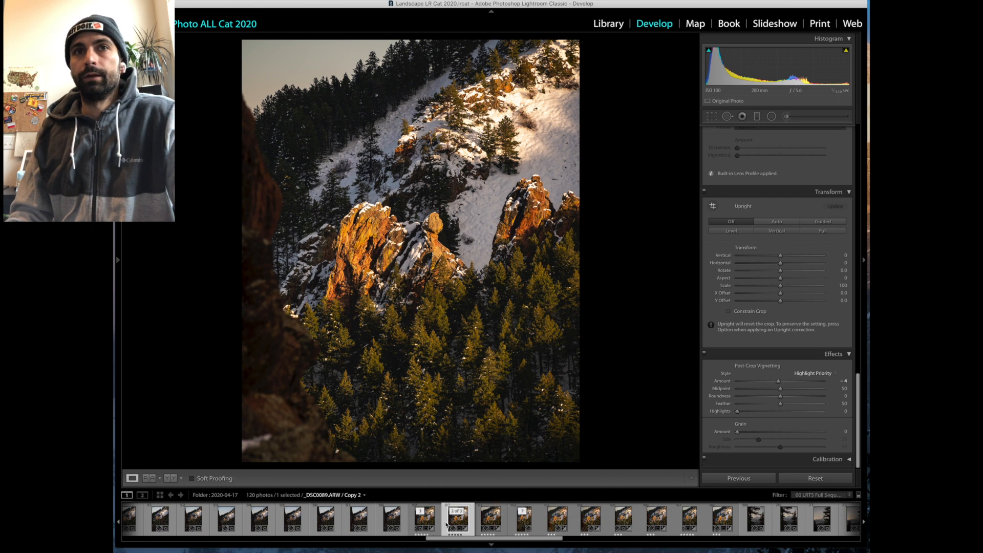
pyautogui.rightClick(447, 525)
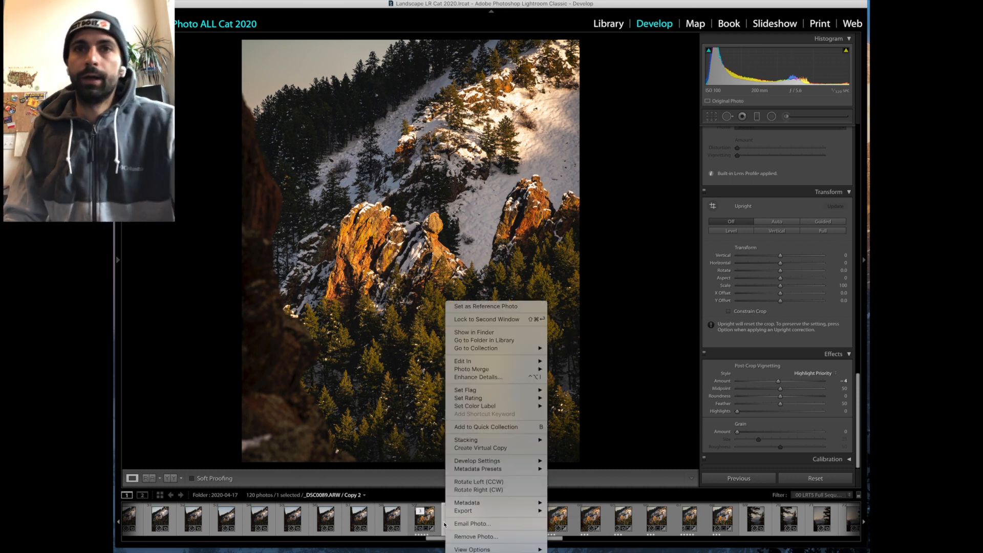
pyautogui.moveTo(524, 363)
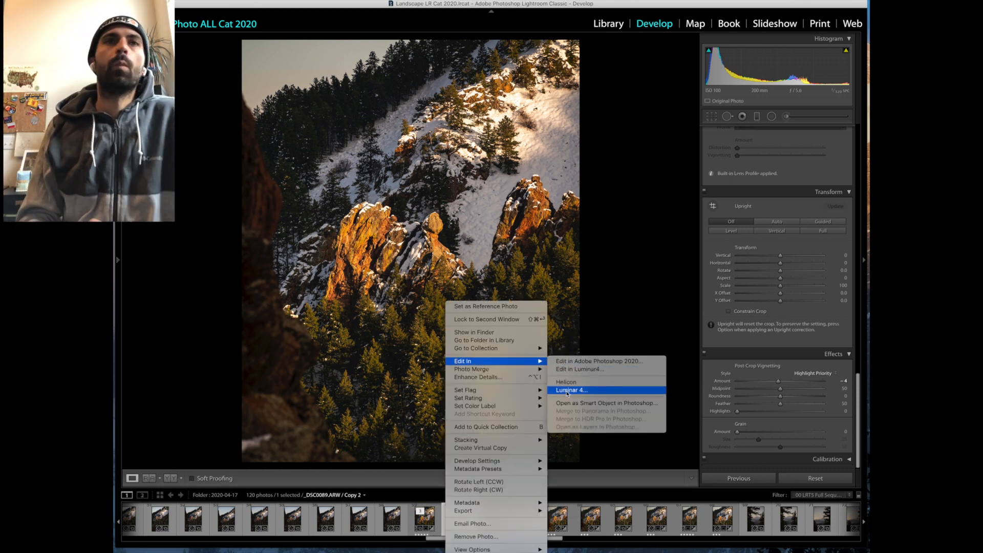
pyautogui.click(567, 391)
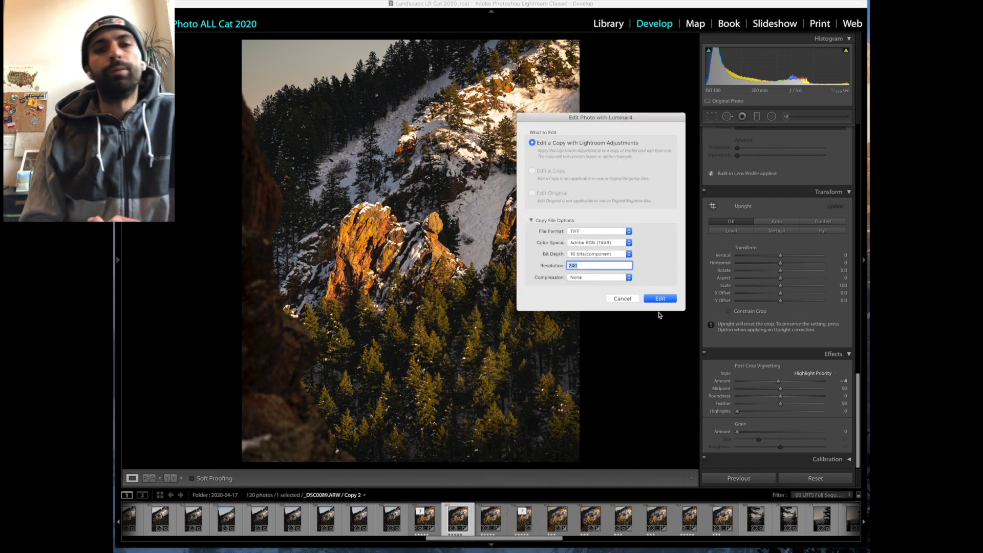
# Step: Send the copy with Lightroom adjustments to Luminar 4 as an sRGB JPEG with 8 bits/component and resolution 300
pyautogui.click(601, 234)
pyautogui.click(604, 246)
pyautogui.click(601, 244)
pyautogui.click(582, 256)
pyautogui.click(580, 255)
pyautogui.click(584, 253)
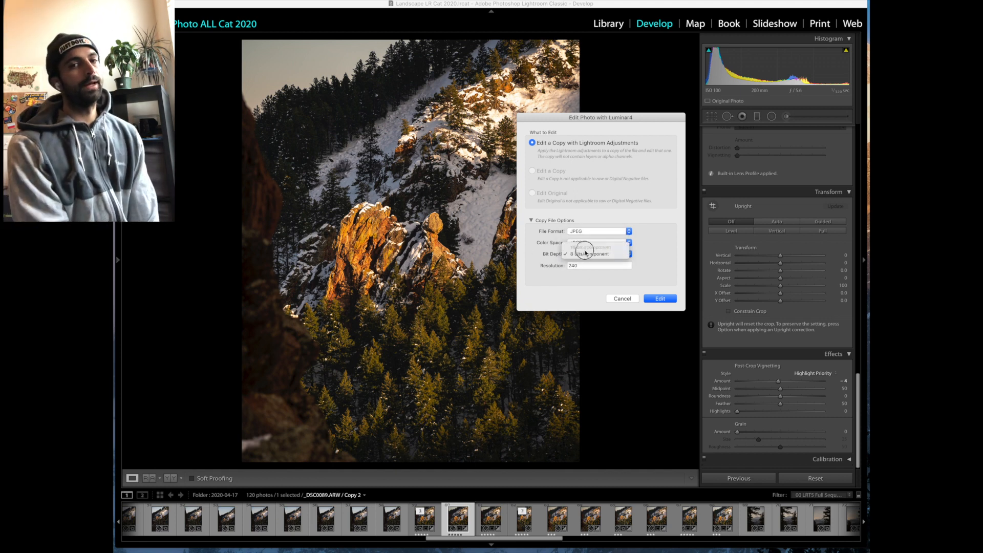
pyautogui.doubleClick(577, 267)
pyautogui.write('300')
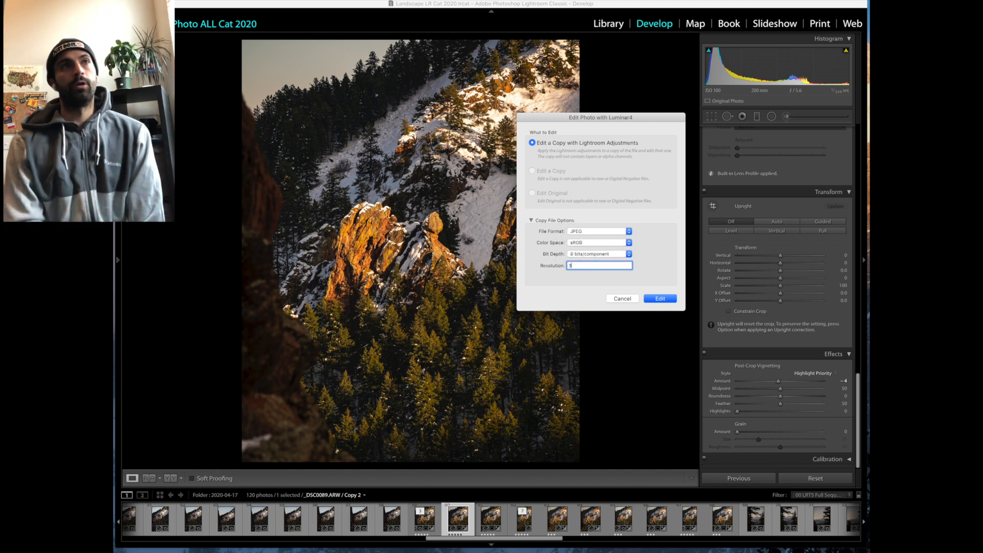
pyautogui.click(656, 299)
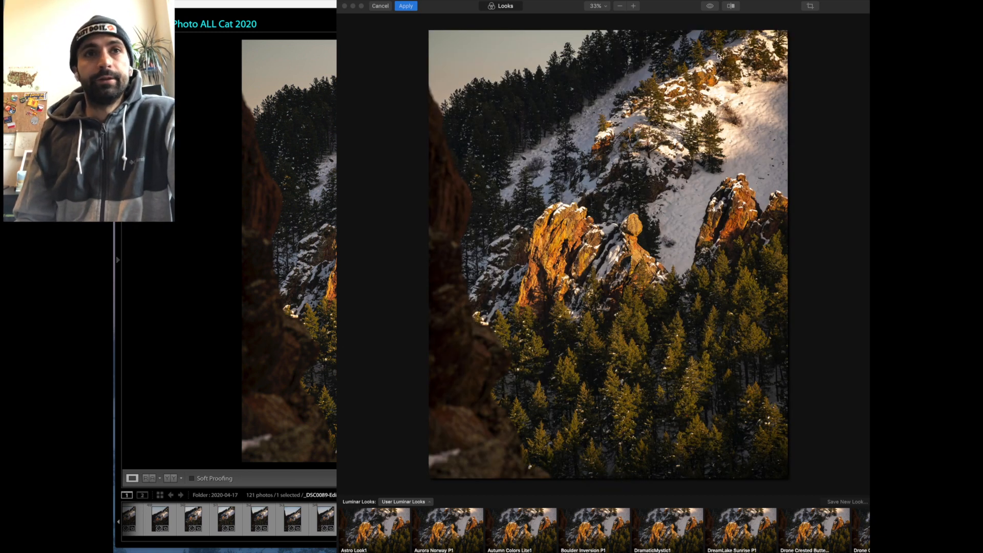
# Step: Bring the Luminar editing controls into view and apply the Echo Lake BlueGreen P1 look at amount 36
pyautogui.moveTo(554, 12); pyautogui.dragTo(347, 10)
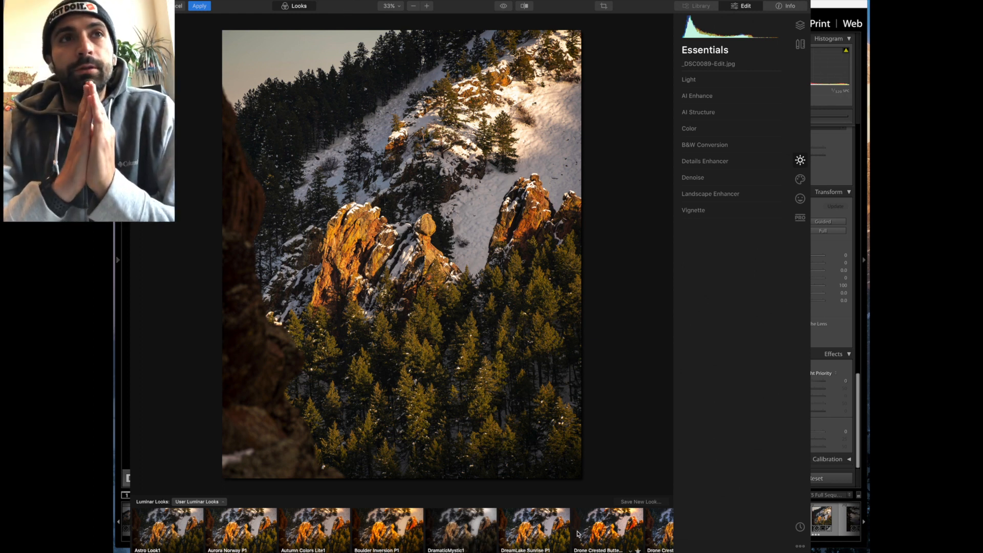
pyautogui.hscroll(5, 577, 534)
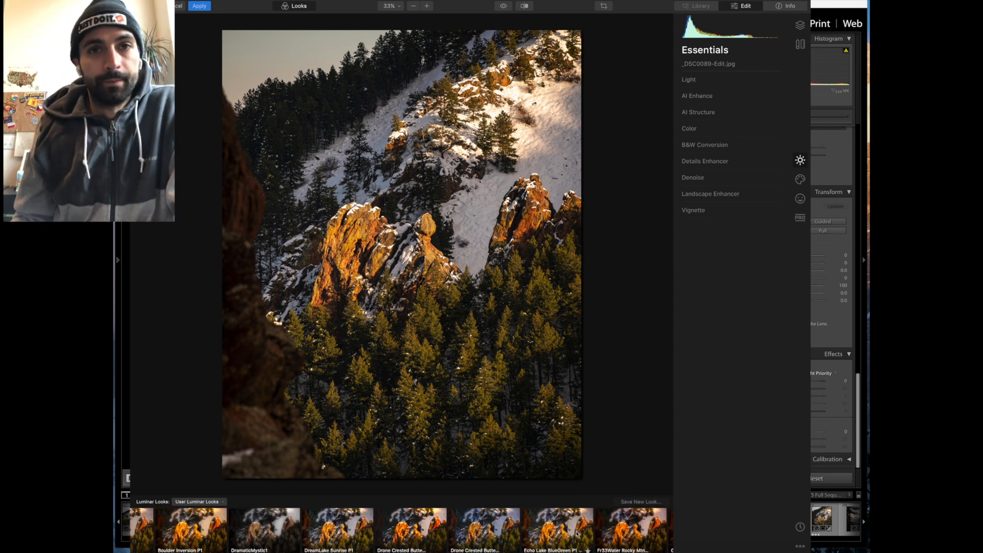
pyautogui.click(544, 534)
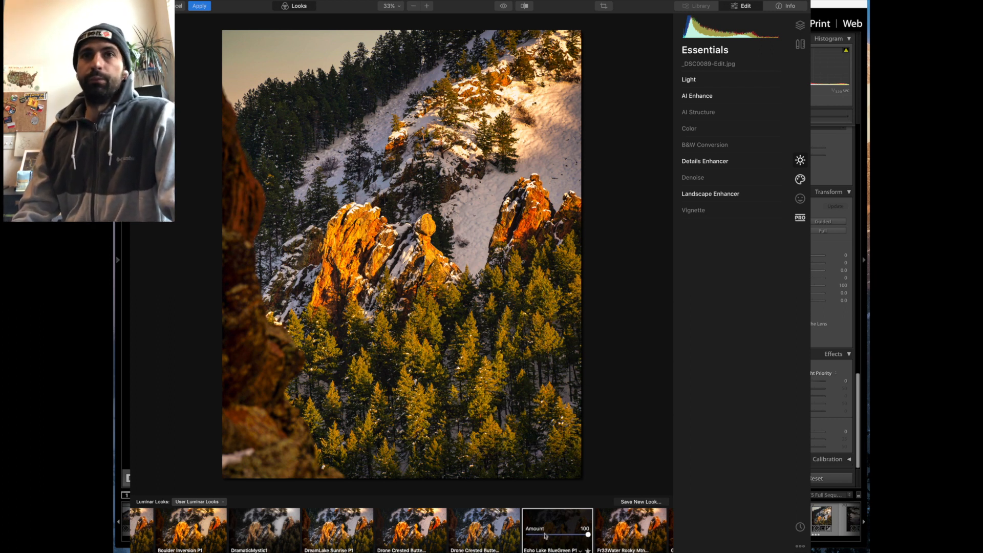
pyautogui.moveTo(588, 534); pyautogui.dragTo(544, 538)
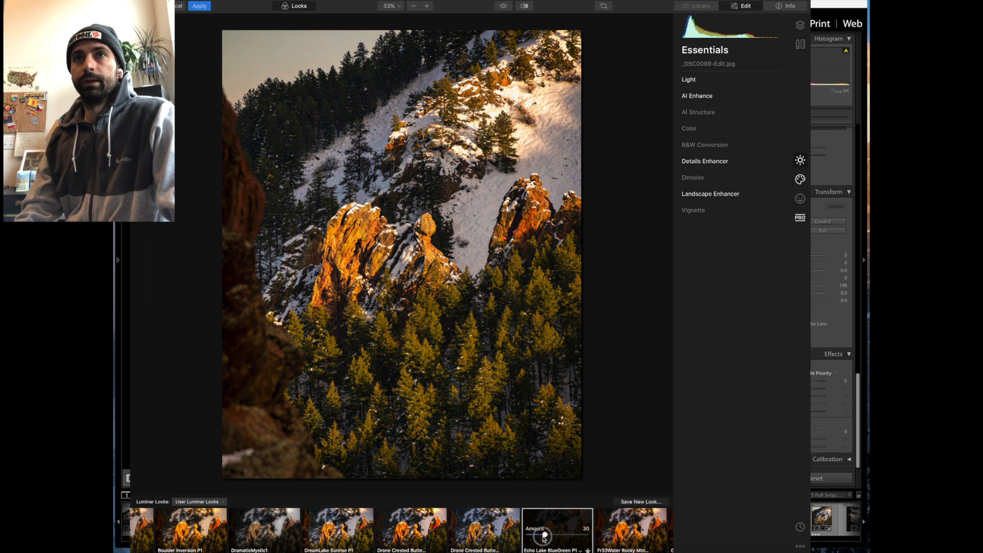
pyautogui.moveTo(544, 537); pyautogui.dragTo(548, 537)
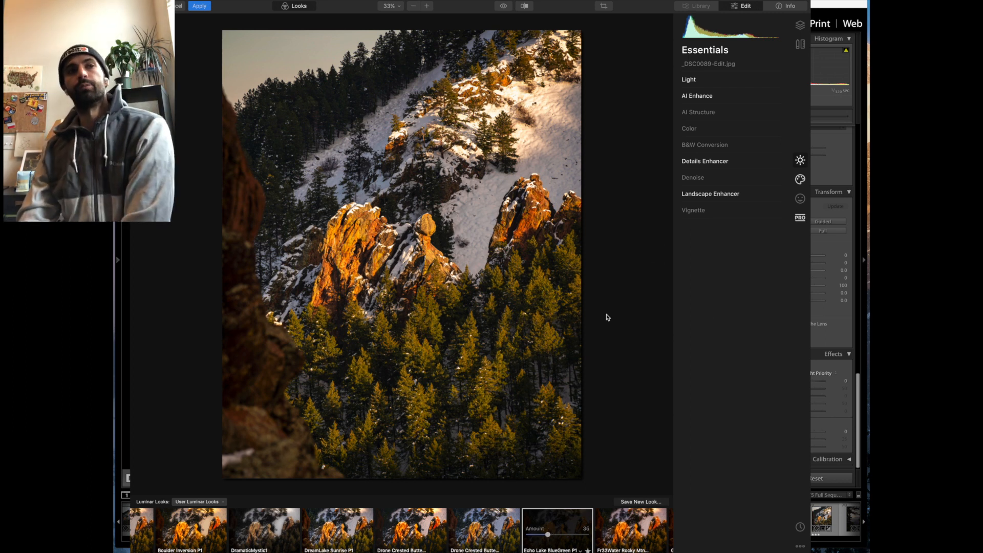
# Step: Reset the Light adjustment's Temperature to 0
pyautogui.click(721, 79)
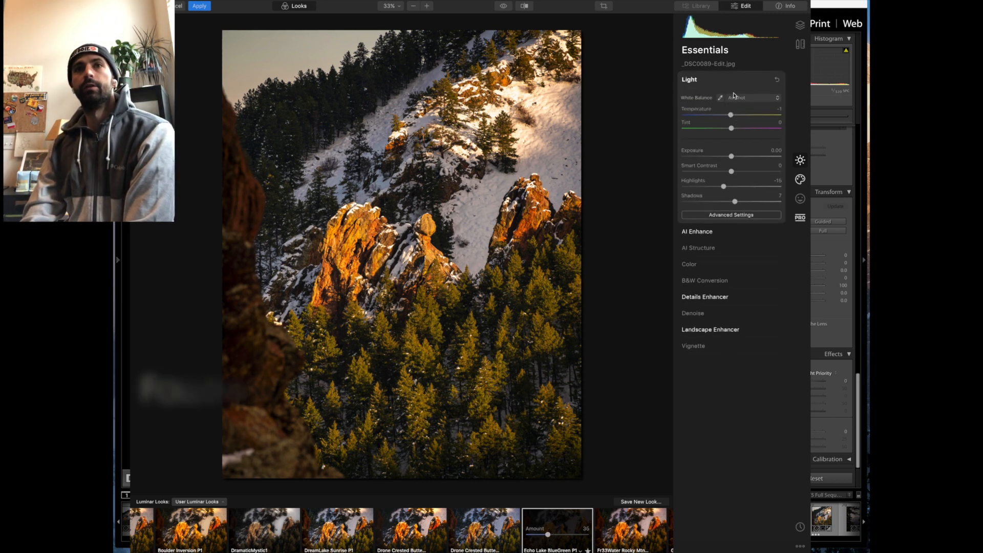
pyautogui.click(731, 115)
pyautogui.doubleClick(731, 115)
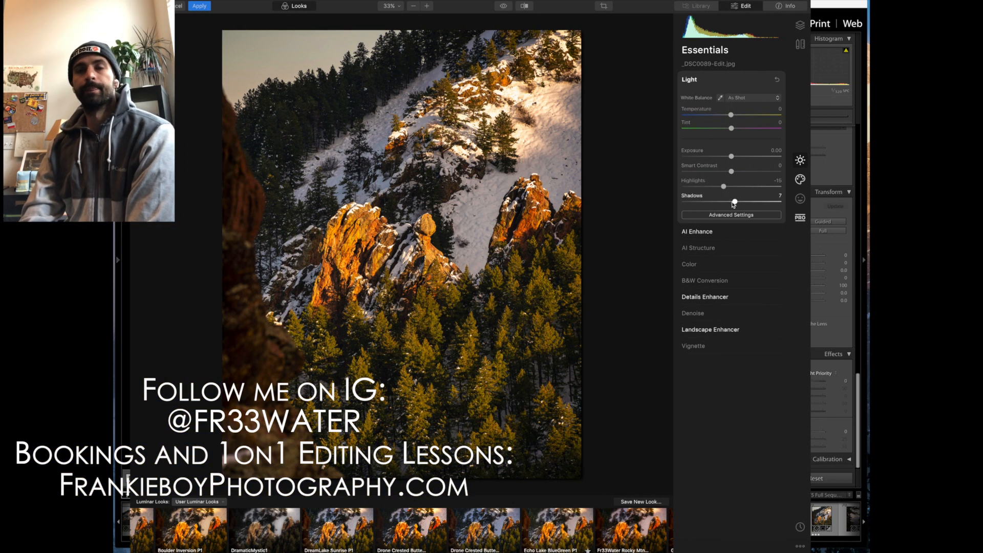
# Step: Compare the photo with the AI Enhance adjustment off and on
pyautogui.click(713, 231)
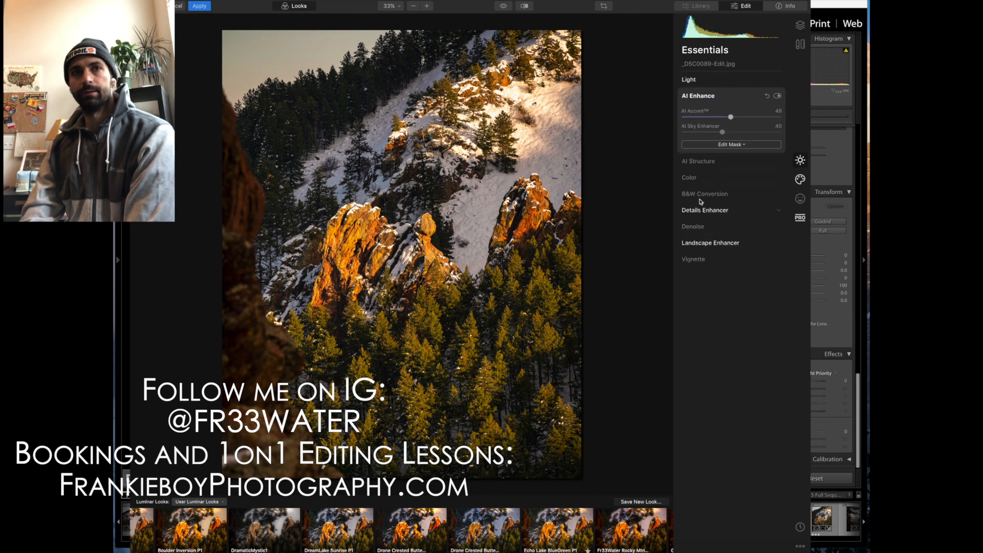
pyautogui.click(777, 97)
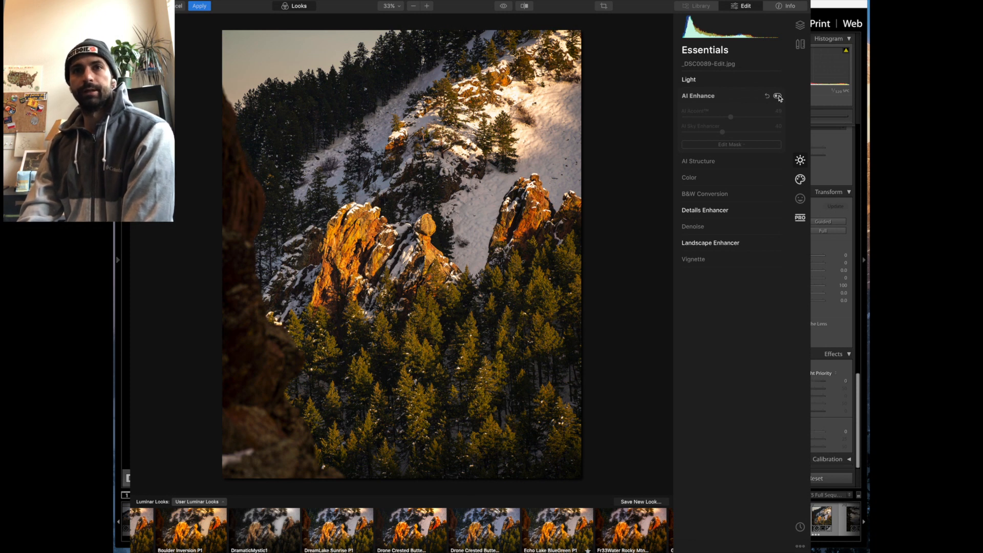
pyautogui.click(777, 97)
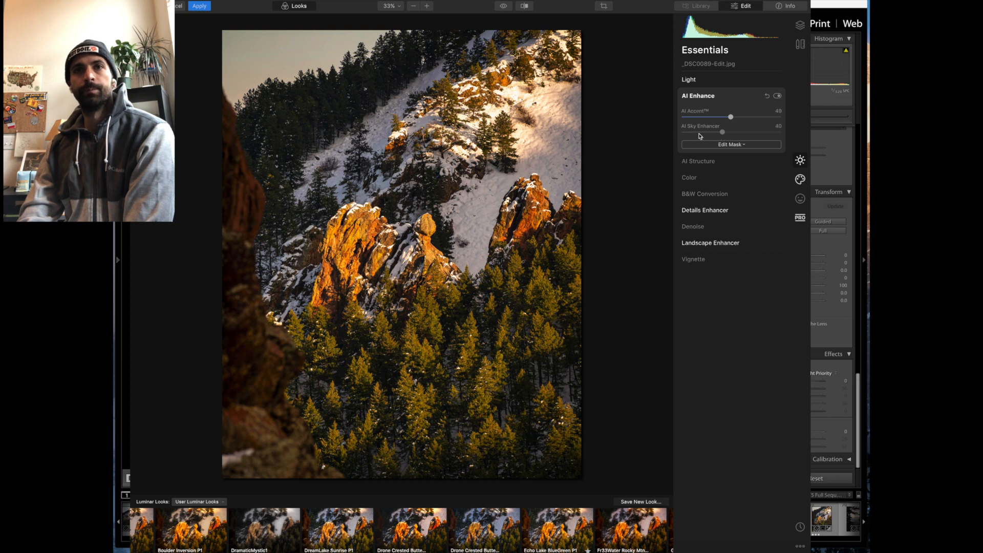
# Step: Set Medium Details to 20 in the Details Enhancer and Foliage Enhancer to about 9 in the Landscape Enhancer
pyautogui.click(718, 211)
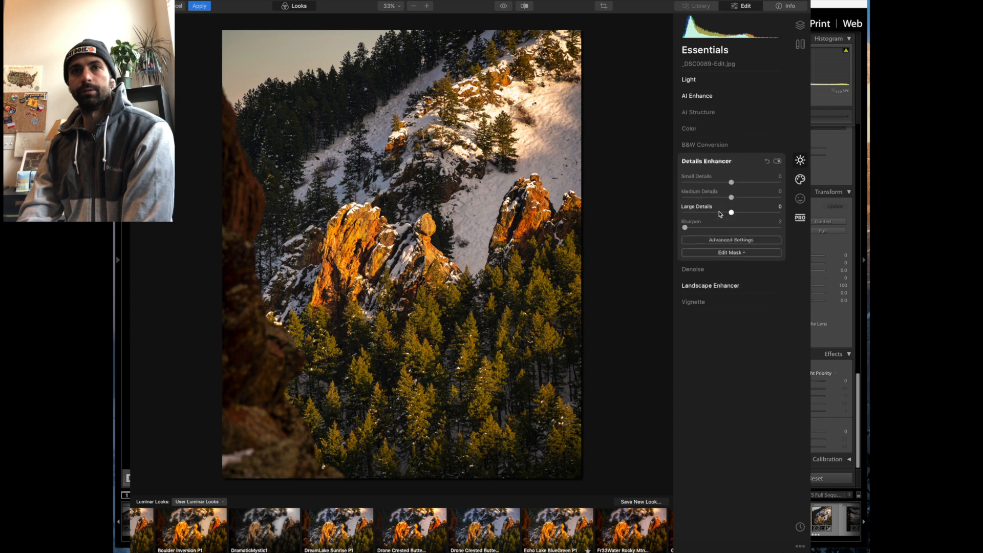
pyautogui.moveTo(731, 197); pyautogui.dragTo(742, 199)
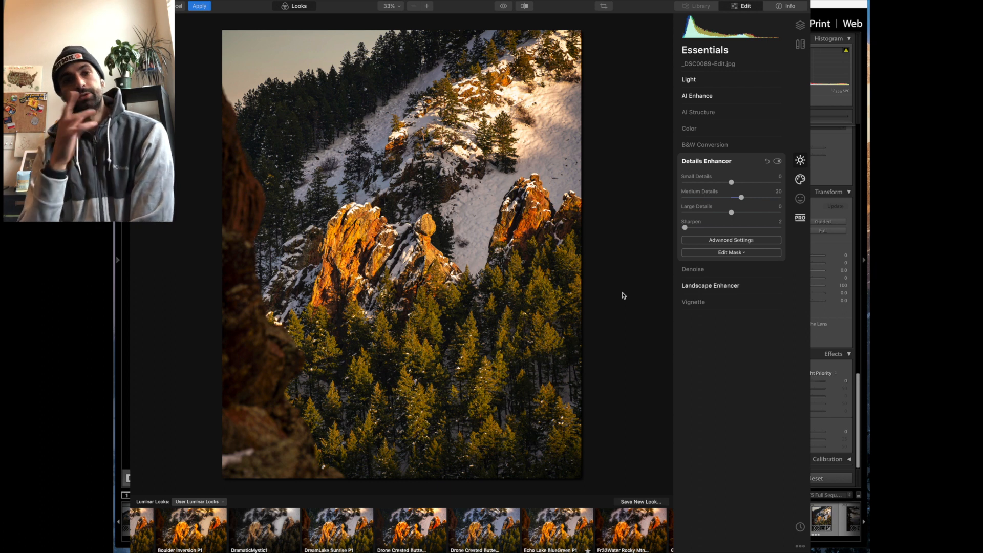
pyautogui.click(712, 287)
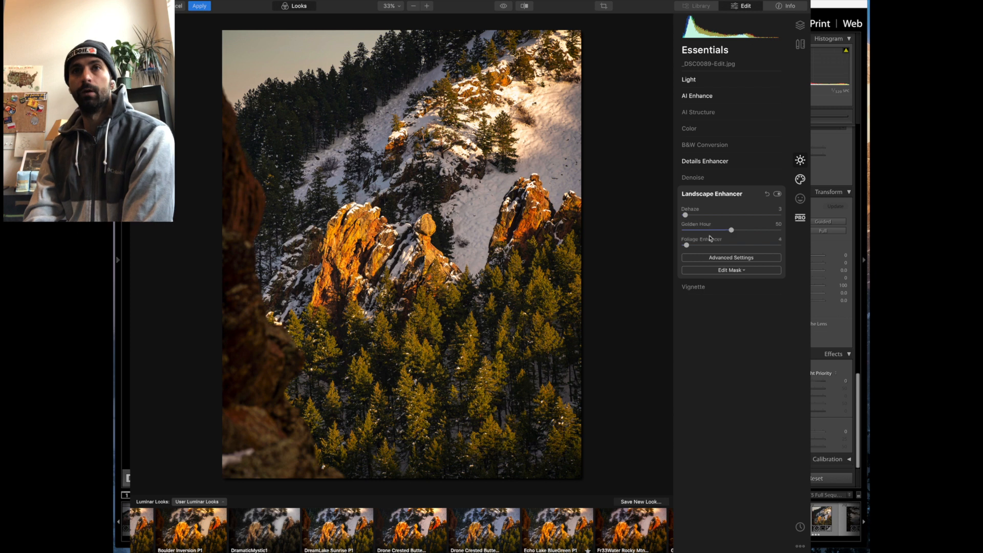
pyautogui.moveTo(689, 248); pyautogui.dragTo(693, 248)
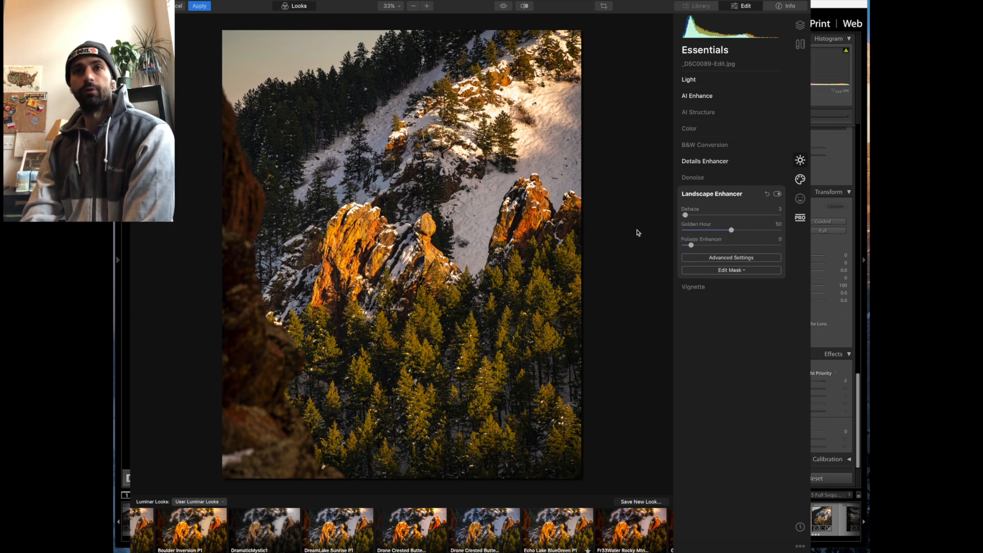
# Step: Reduce the amount of the Warm Midtones color style to 15 in the Creative adjustments
pyautogui.click(800, 179)
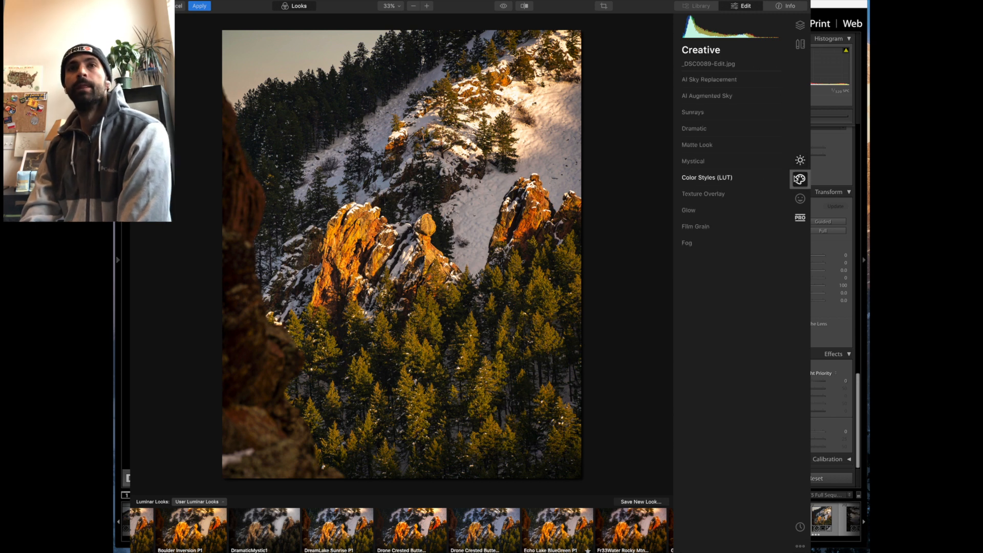
pyautogui.click(743, 177)
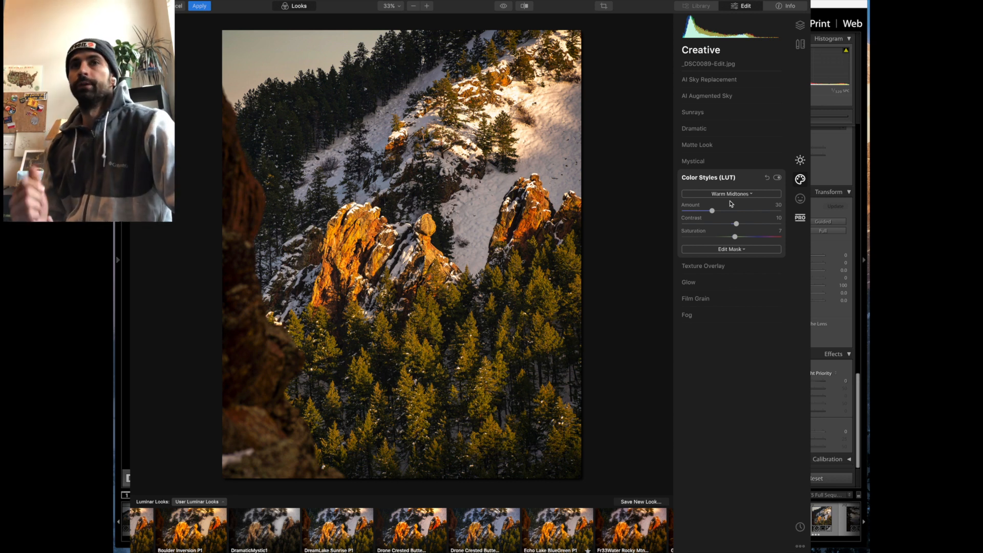
pyautogui.moveTo(712, 210); pyautogui.dragTo(696, 213)
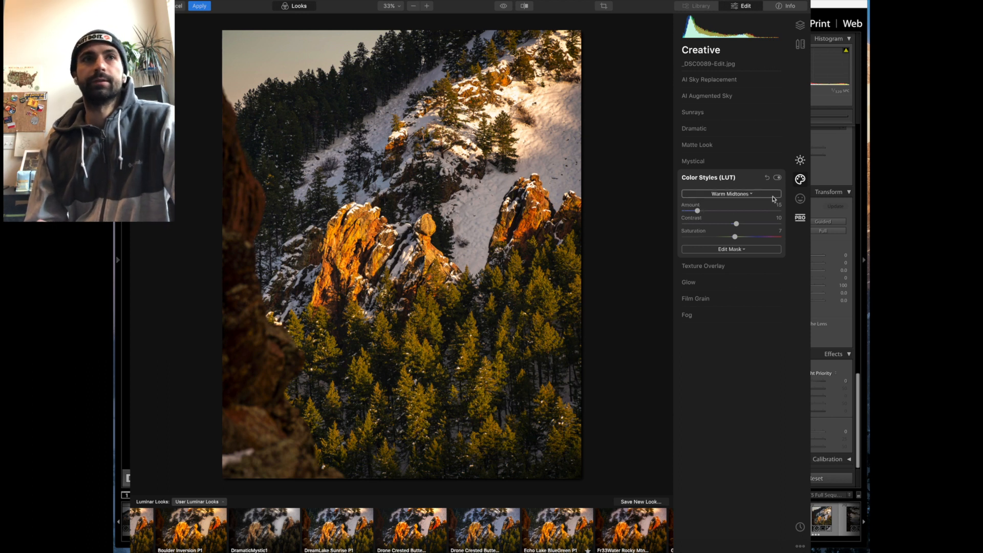
# Step: Compare the photo with the Professional section's Adjustable Gradient on and off, leaving the gradient disabled
pyautogui.click(803, 219)
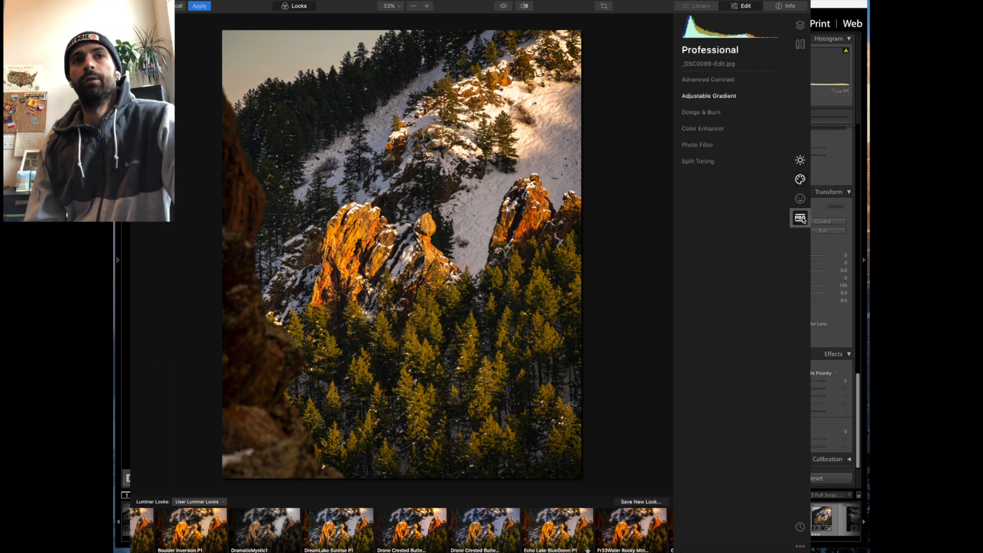
pyautogui.click(714, 97)
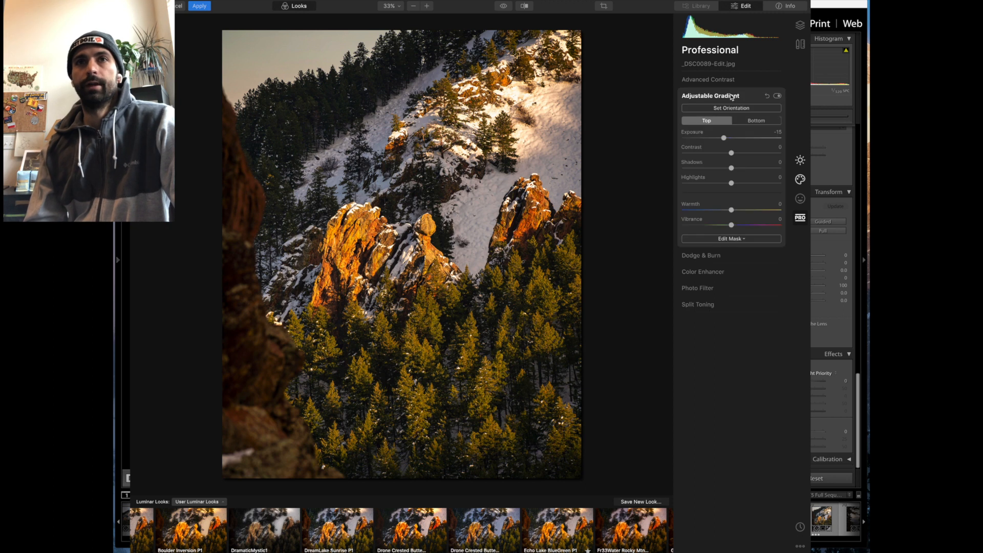
pyautogui.click(778, 97)
pyautogui.click(777, 97)
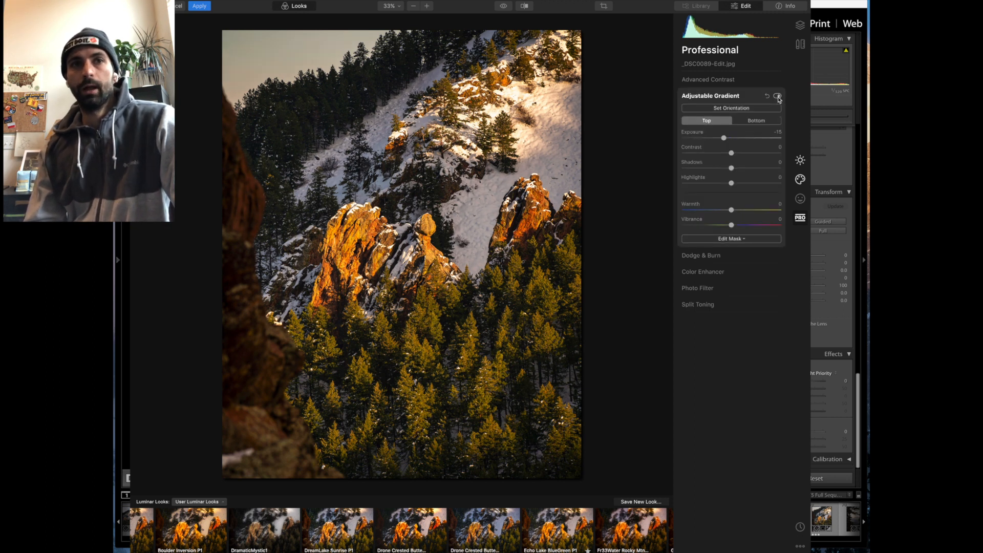
pyautogui.click(777, 97)
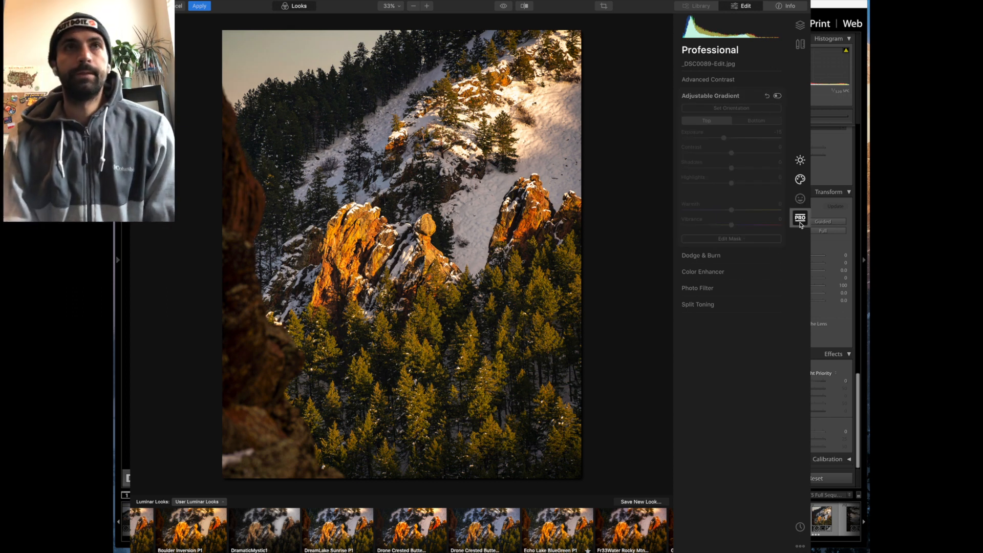
# Step: Add a Type 2 Orton Effect at amount 25 and apply the Luminar edits back to Lightroom
pyautogui.click(801, 198)
pyautogui.click(727, 130)
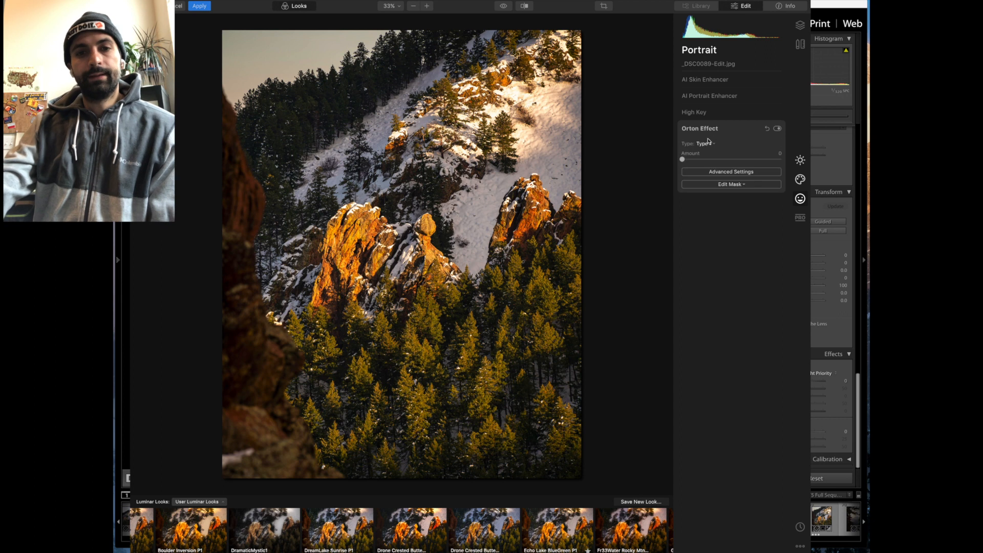
pyautogui.click(707, 144)
pyautogui.click(722, 152)
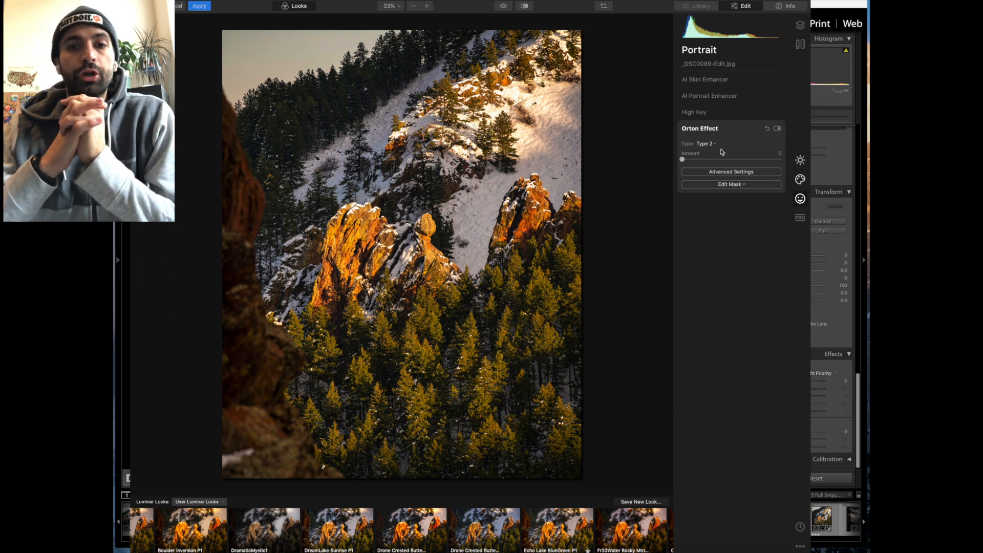
pyautogui.click(770, 159)
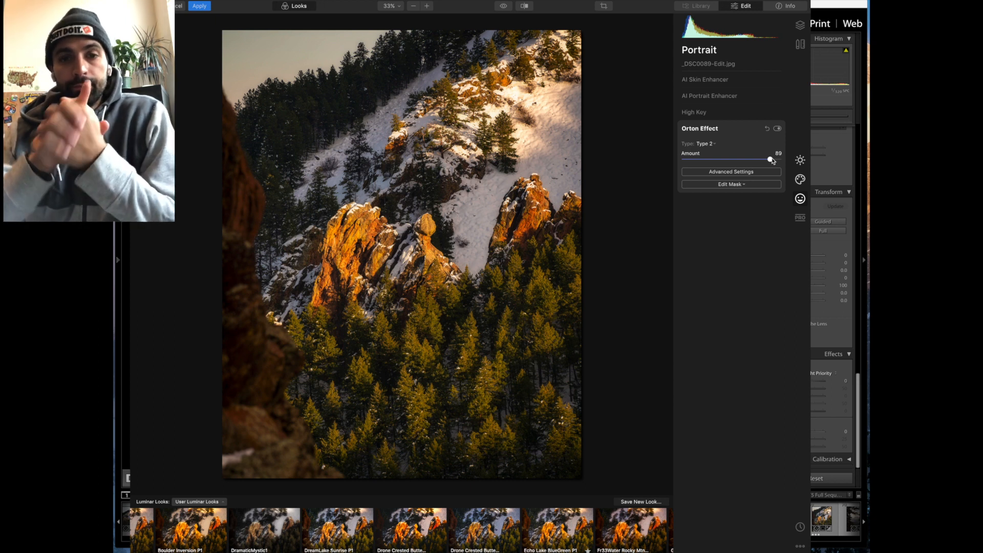
pyautogui.moveTo(772, 161); pyautogui.dragTo(708, 160)
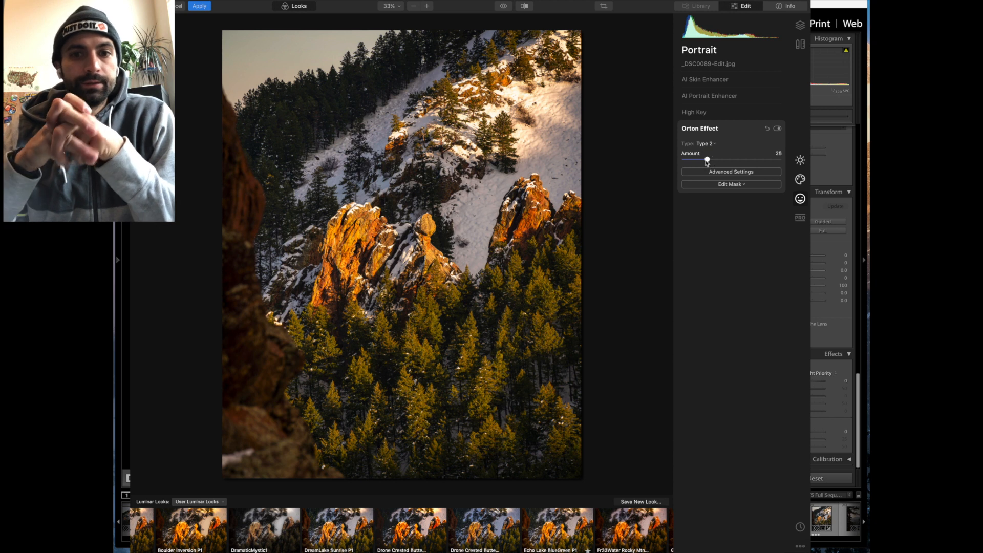
pyautogui.click(200, 6)
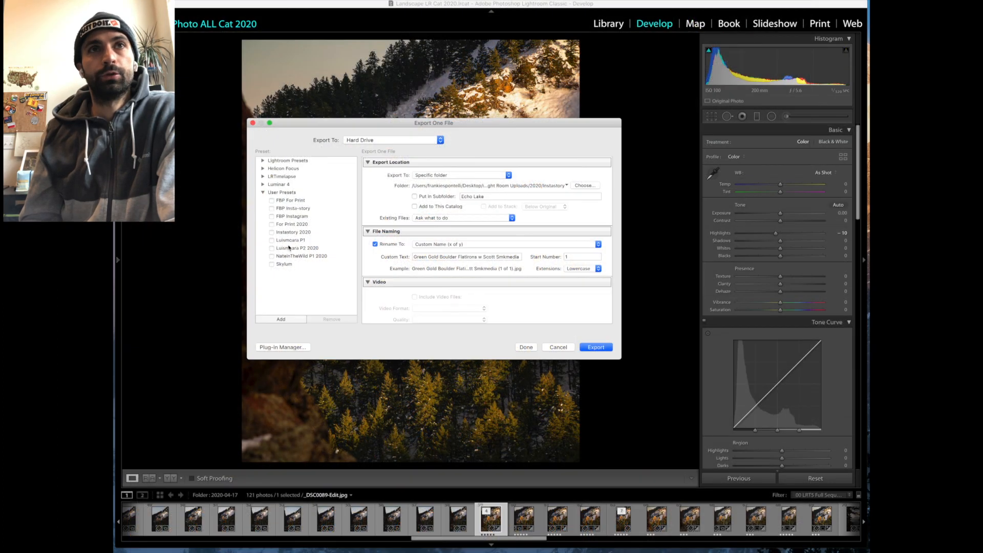
# Step: Load the NateinTheWild P1 2020 export preset and set the custom file name text to GreenGold Boulder Colorado Sunset
pyautogui.click(291, 256)
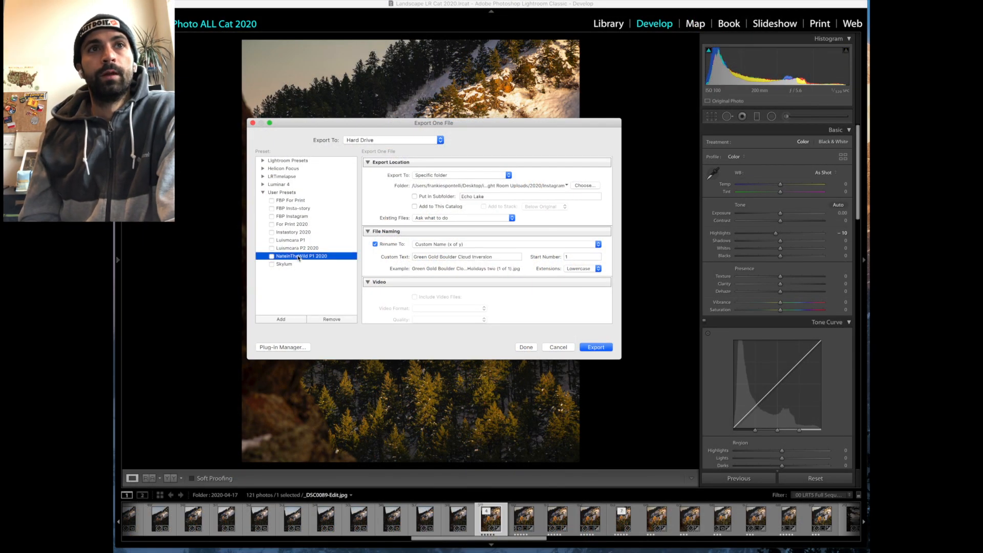
pyautogui.click(493, 256)
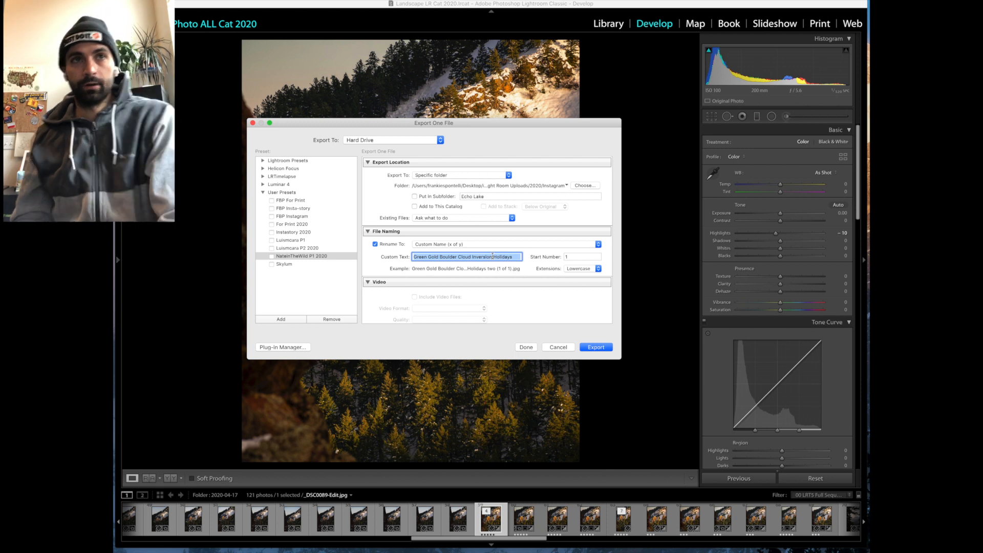
pyautogui.write('GreenGold ')
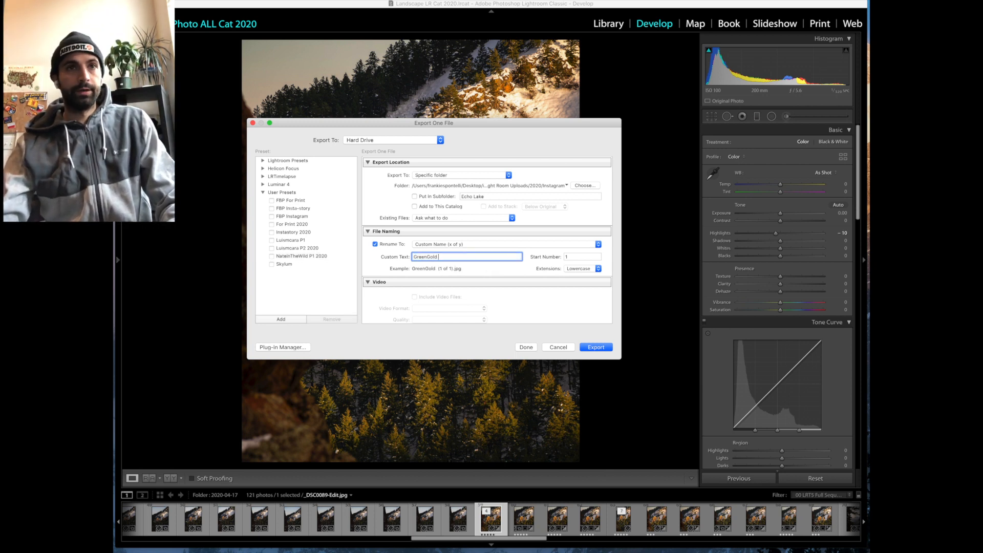
pyautogui.write('Boulder Col')
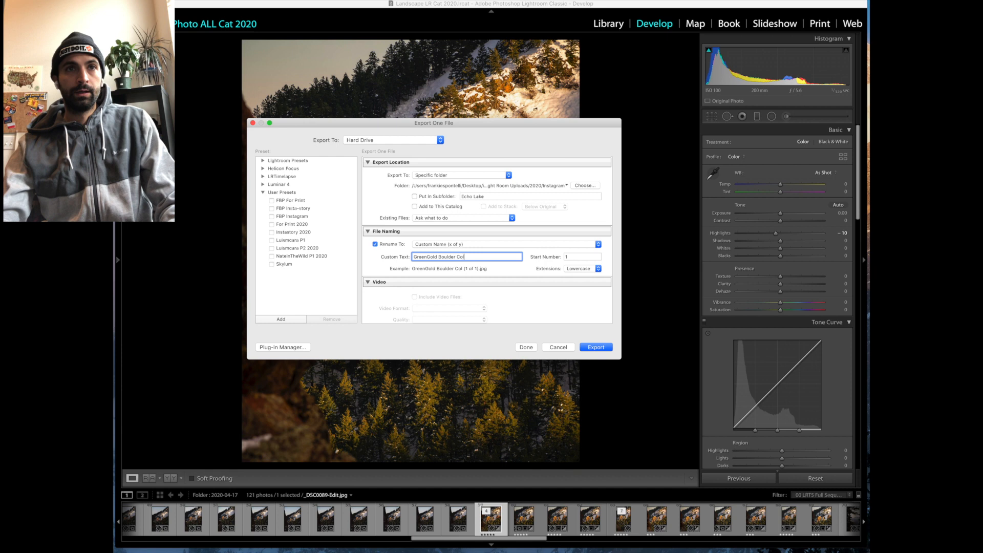
pyautogui.write('orado Sunrise')
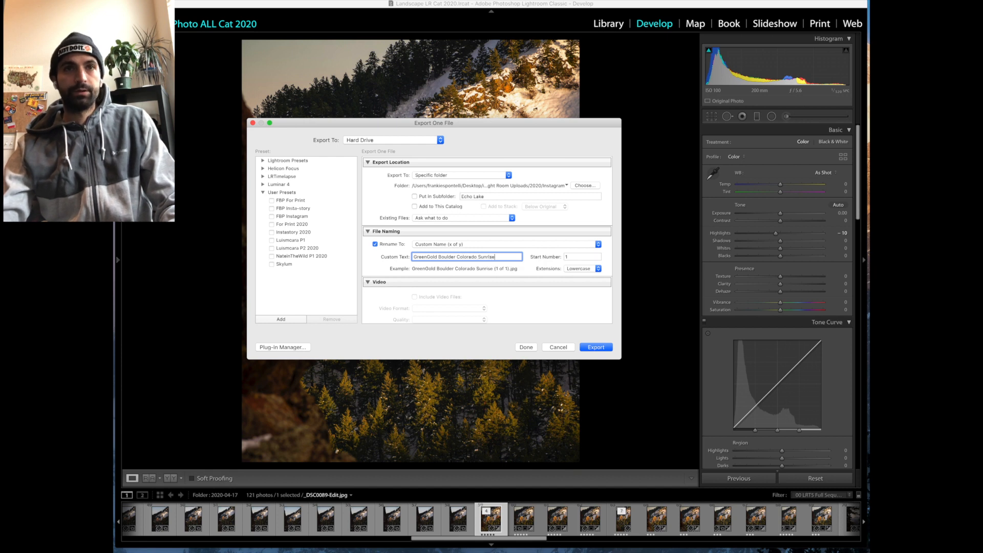
pyautogui.press('BackSpace')
pyautogui.press('BackSpace')
pyautogui.press('BackSpace')
pyautogui.press('BackSpace')
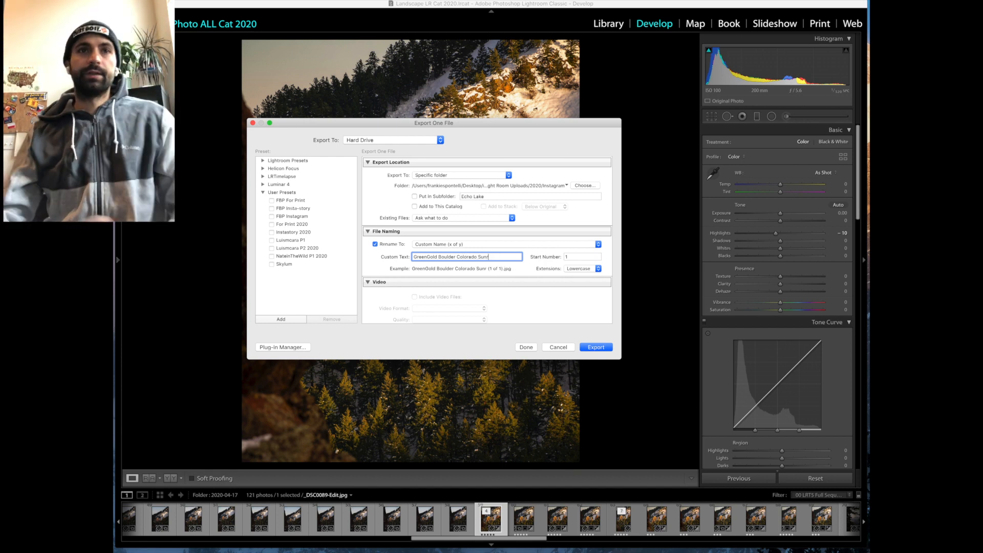
pyautogui.write('set')
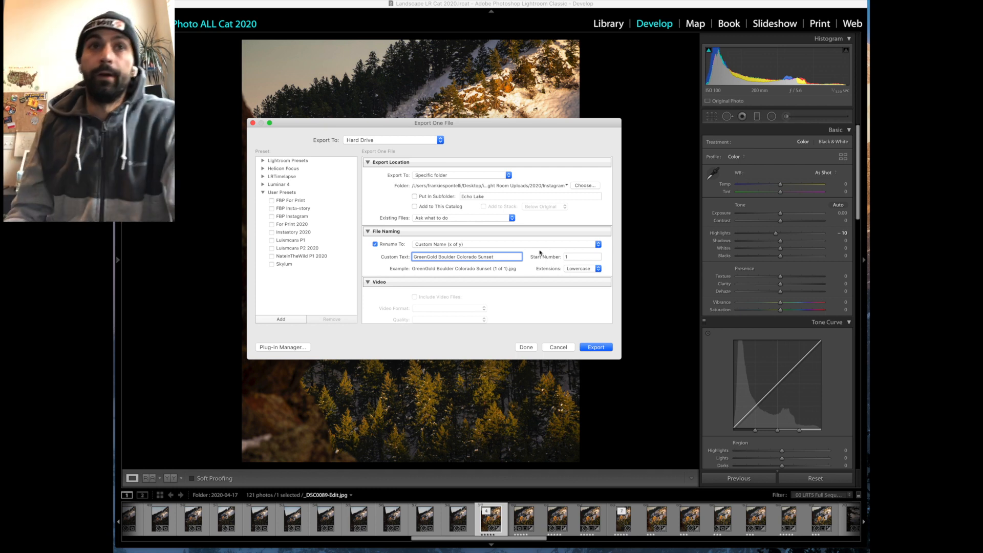
# Step: Check that the export uses the sRGB color space and resizes the long edge to 3,000 pixels
pyautogui.scroll(-5, 376, 174)
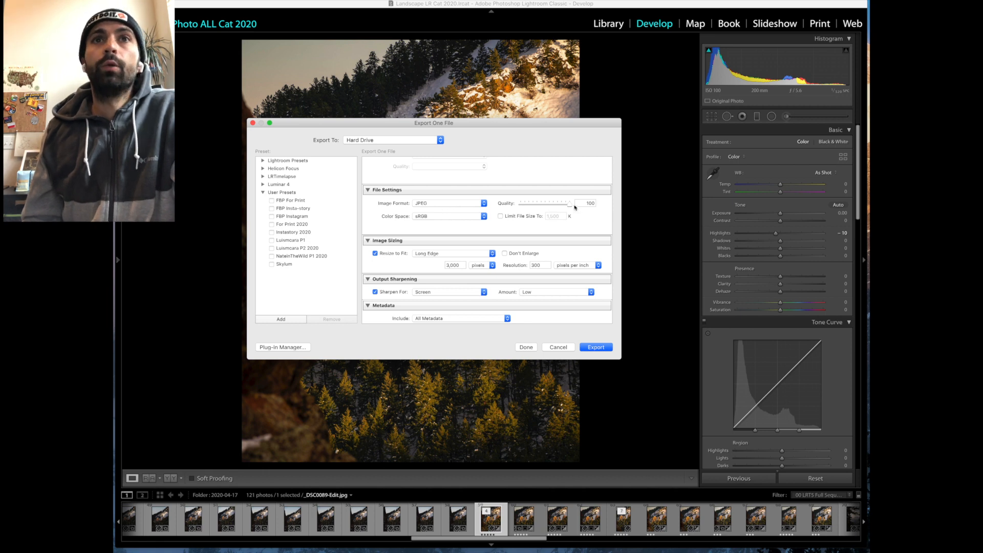
pyautogui.click(427, 216)
pyautogui.click(428, 217)
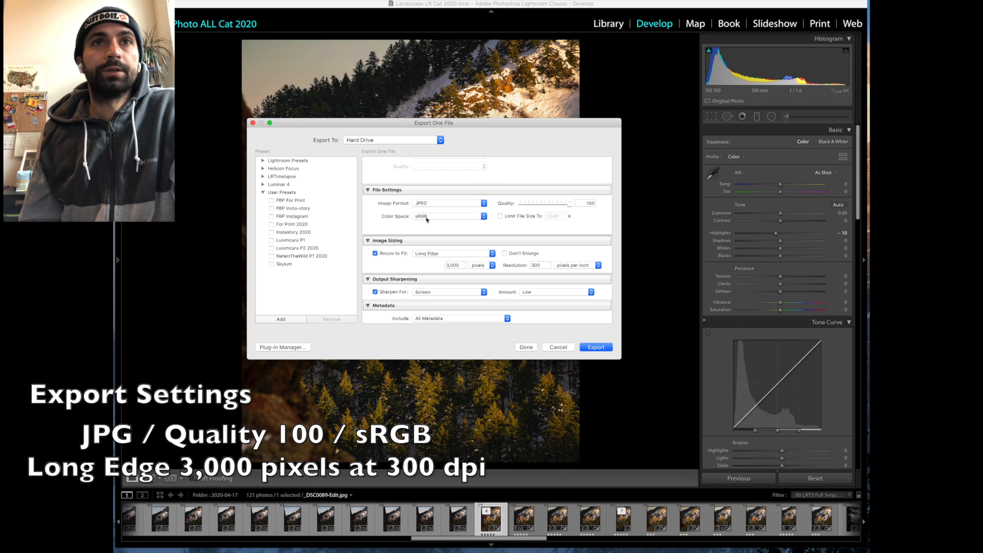
pyautogui.scroll(-2, 481, 225)
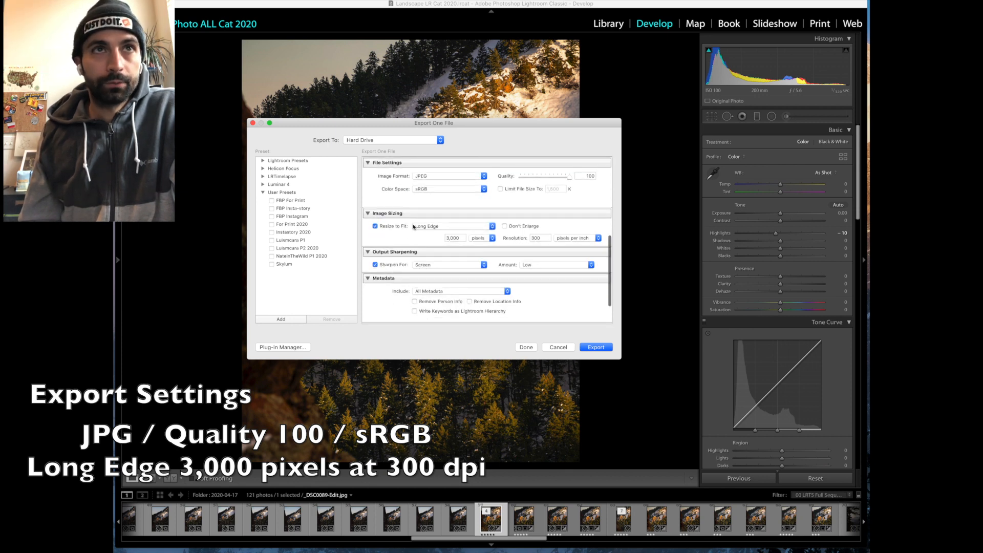
pyautogui.click(413, 226)
pyautogui.click(426, 226)
pyautogui.doubleClick(454, 238)
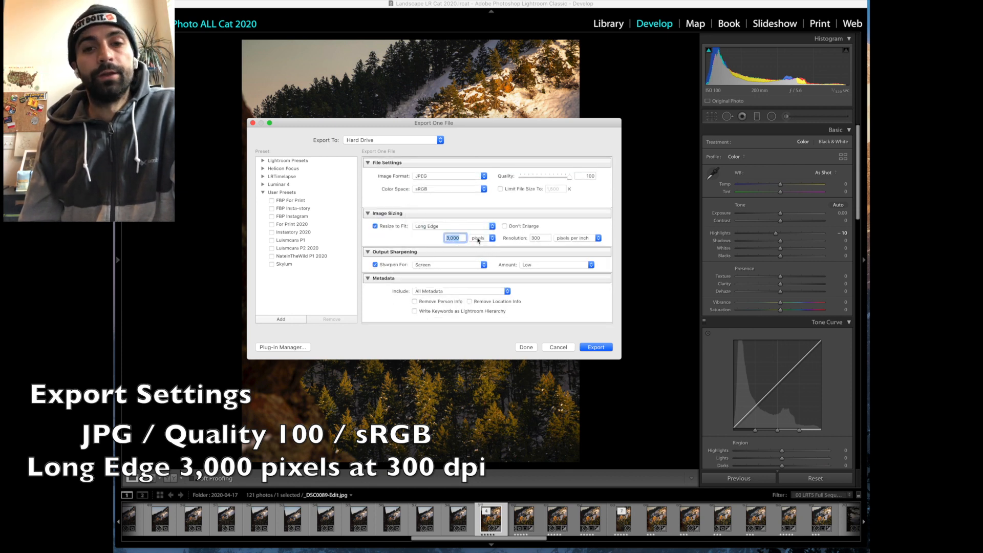
# Step: Set the export resolution to 240 pixels per inch and export the photo
pyautogui.doubleClick(540, 238)
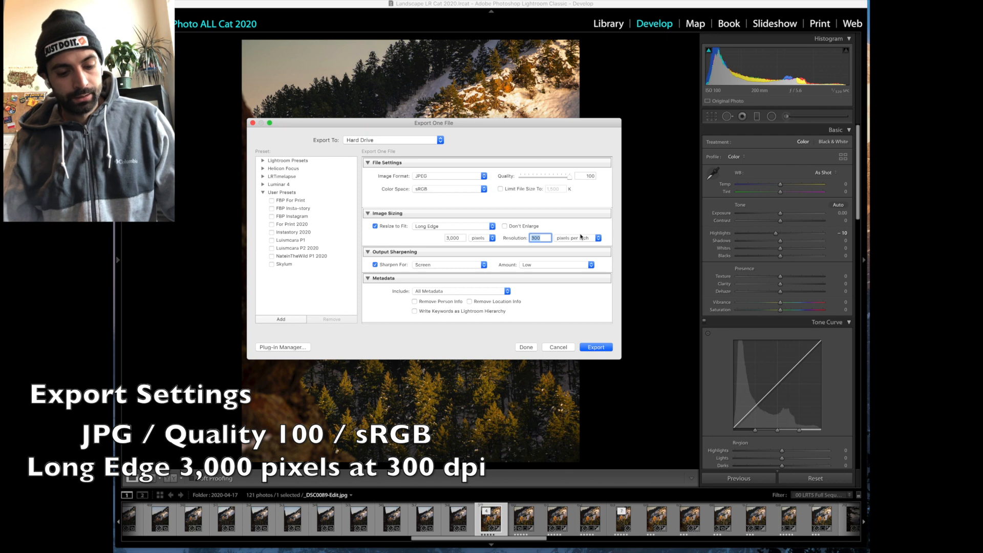
pyautogui.write('240')
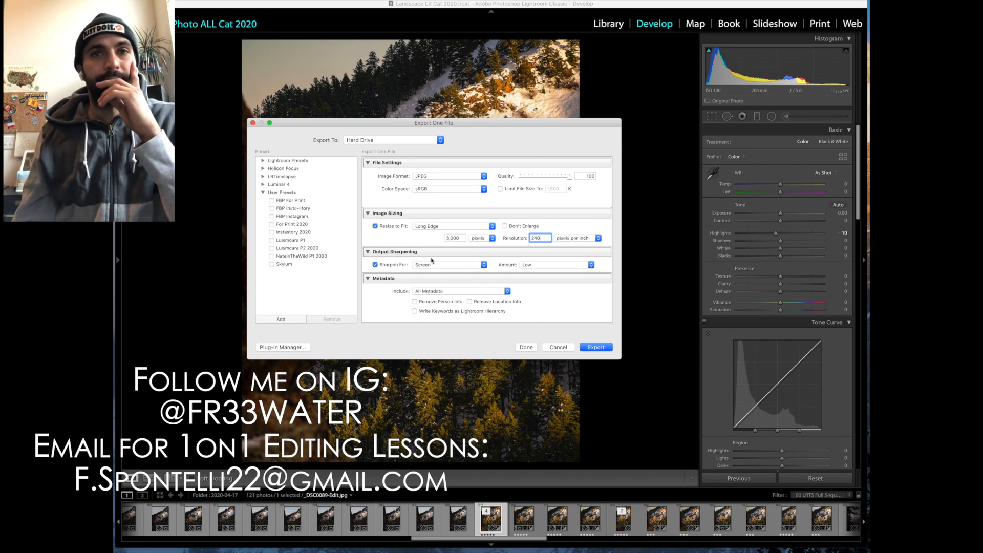
pyautogui.scroll(-3, 450, 268)
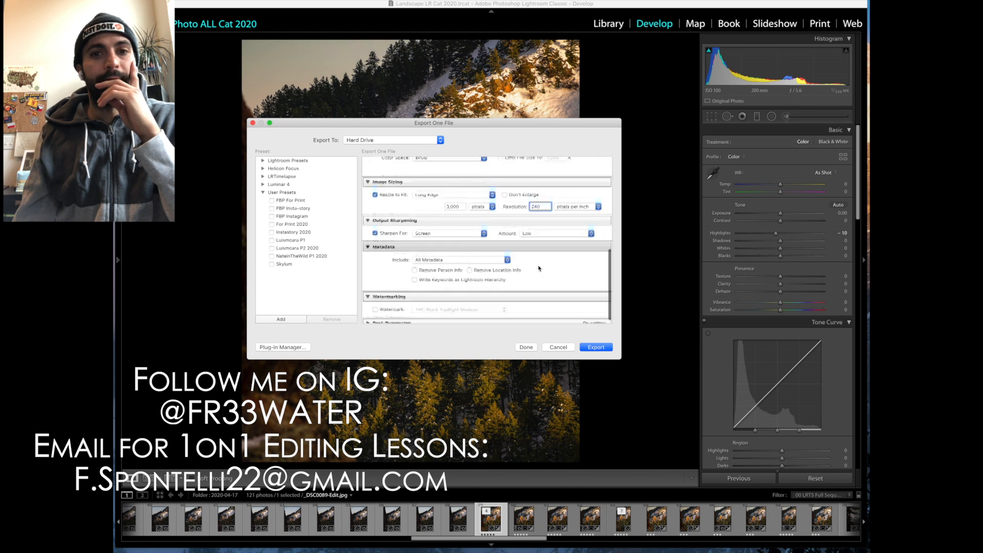
pyautogui.click(596, 348)
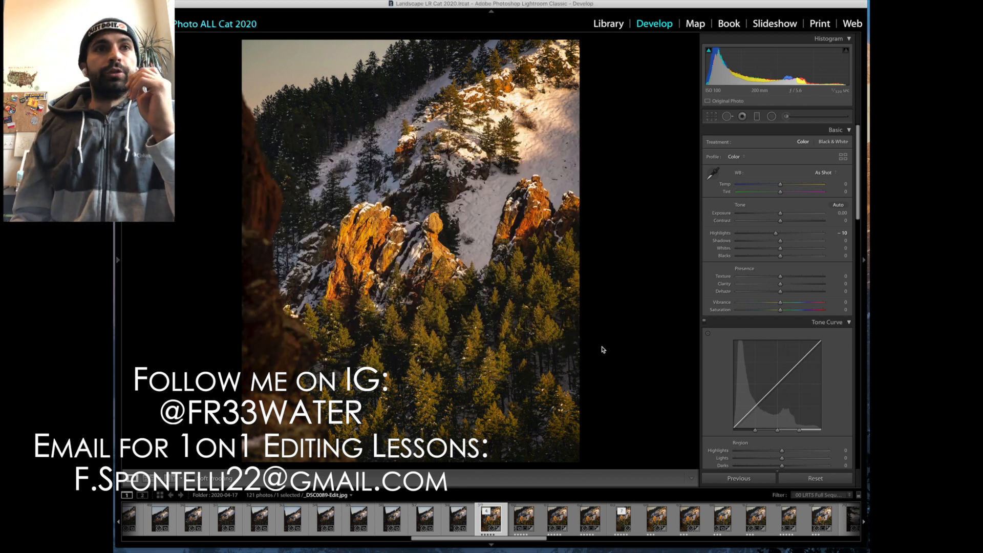